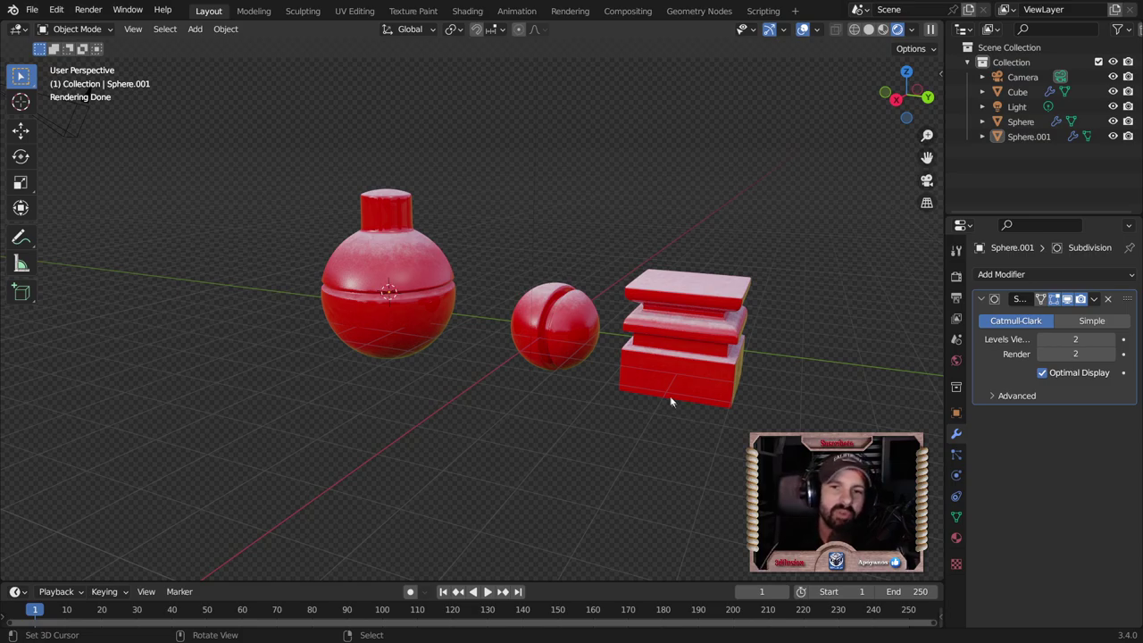
- Rotate the bomb-shaped Sphere.001 90° around Y in front view so its cap points right
left_click(577, 344)
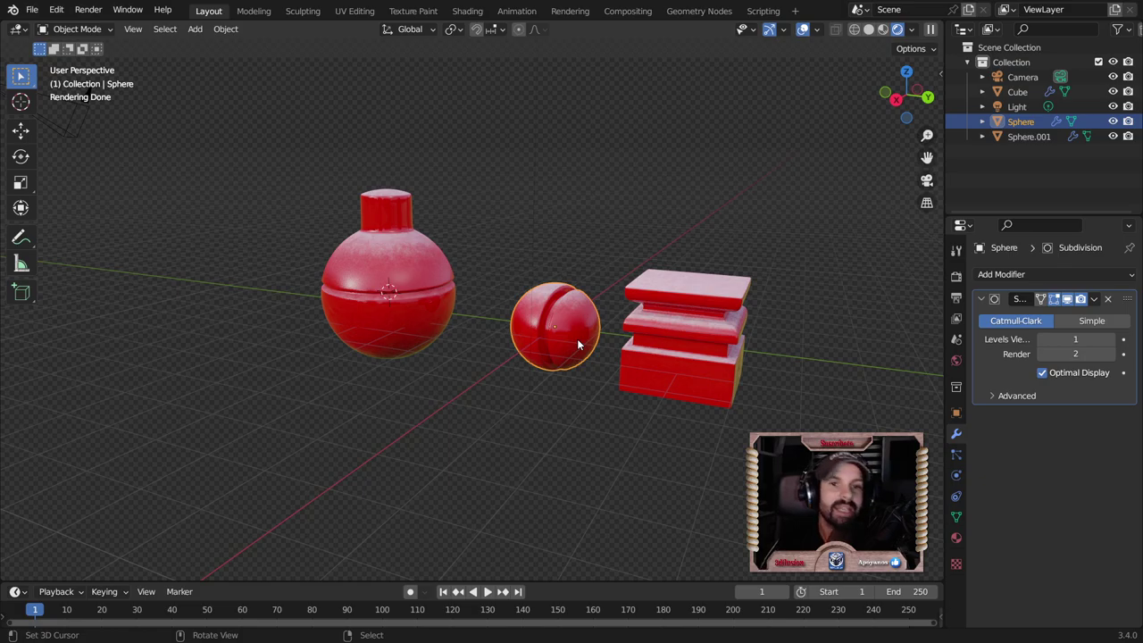
left_click(417, 291)
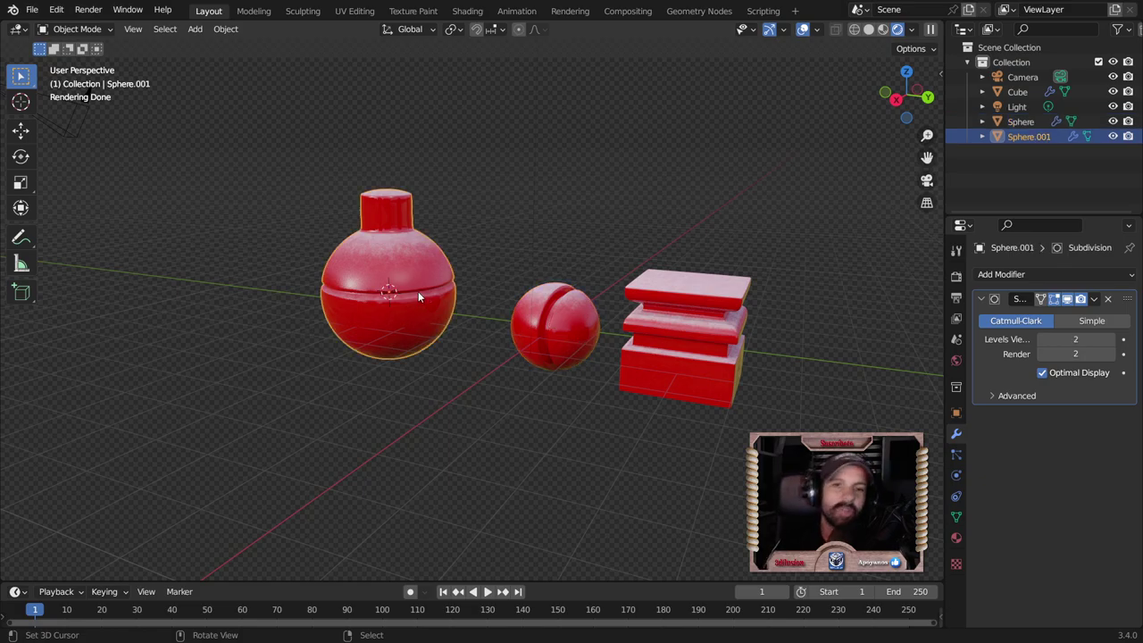
key("KP_1")
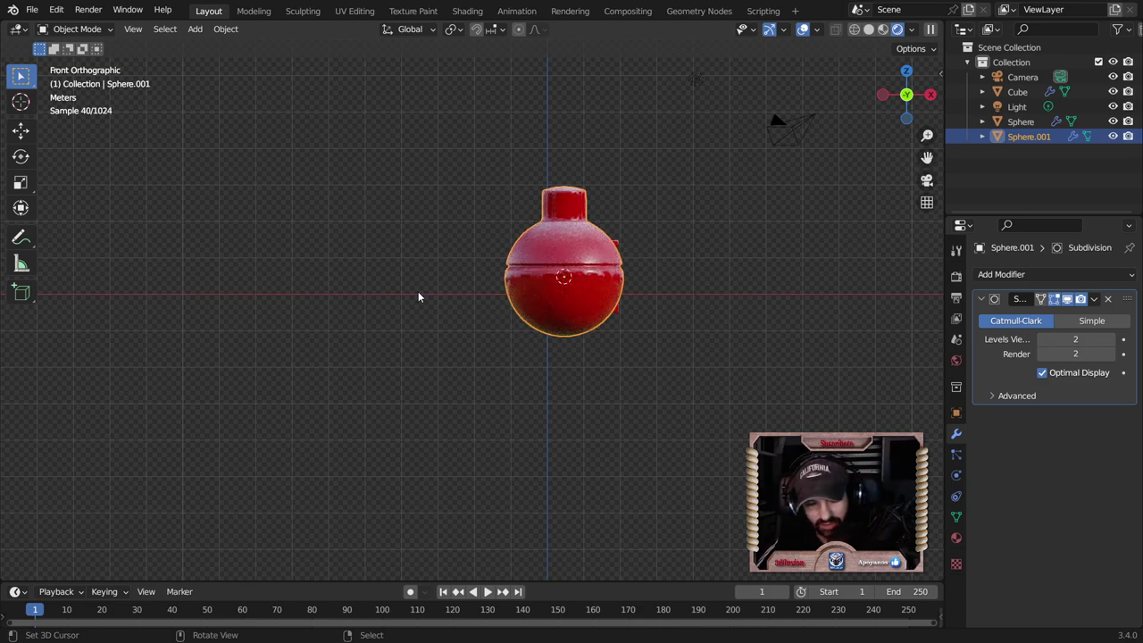
key("r")
key("y")
key("9")
key("0")
key("Return")
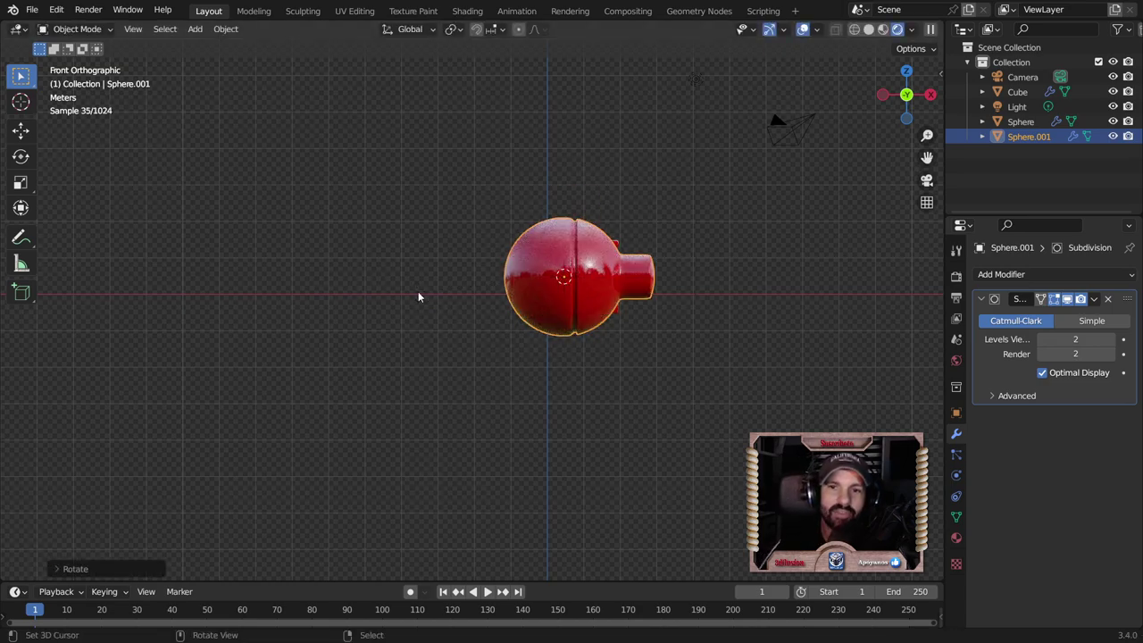
middle_click_drag(418, 291, 476, 332)
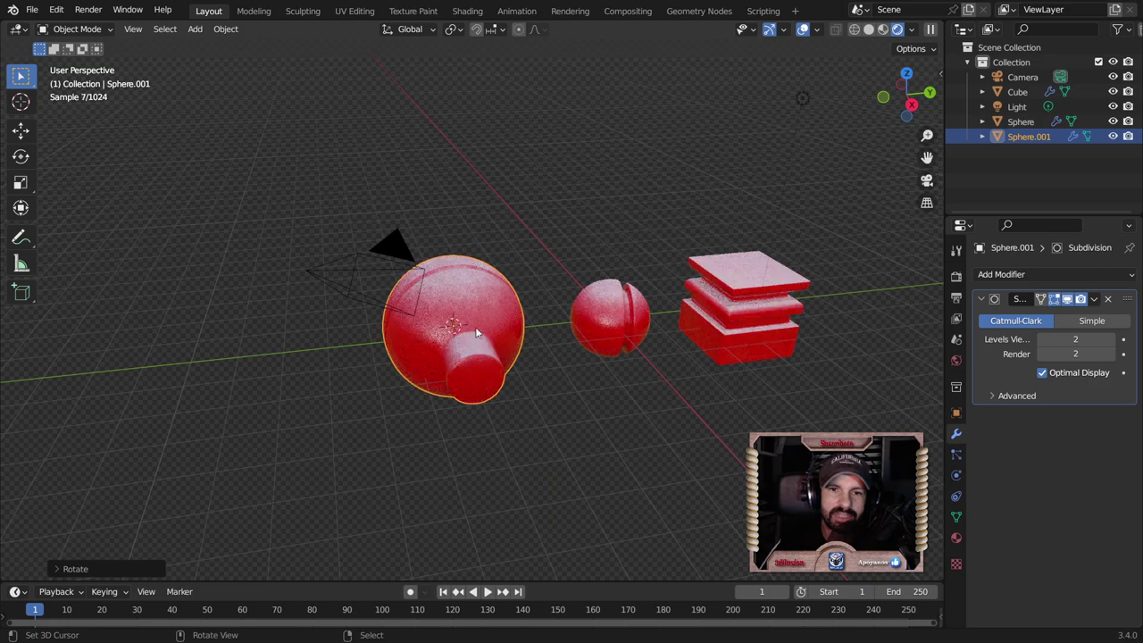
- Rotate the stacked-box cube 90° from the right-side view, then check both objects in perspective
left_click(730, 305)
key("KP_1")
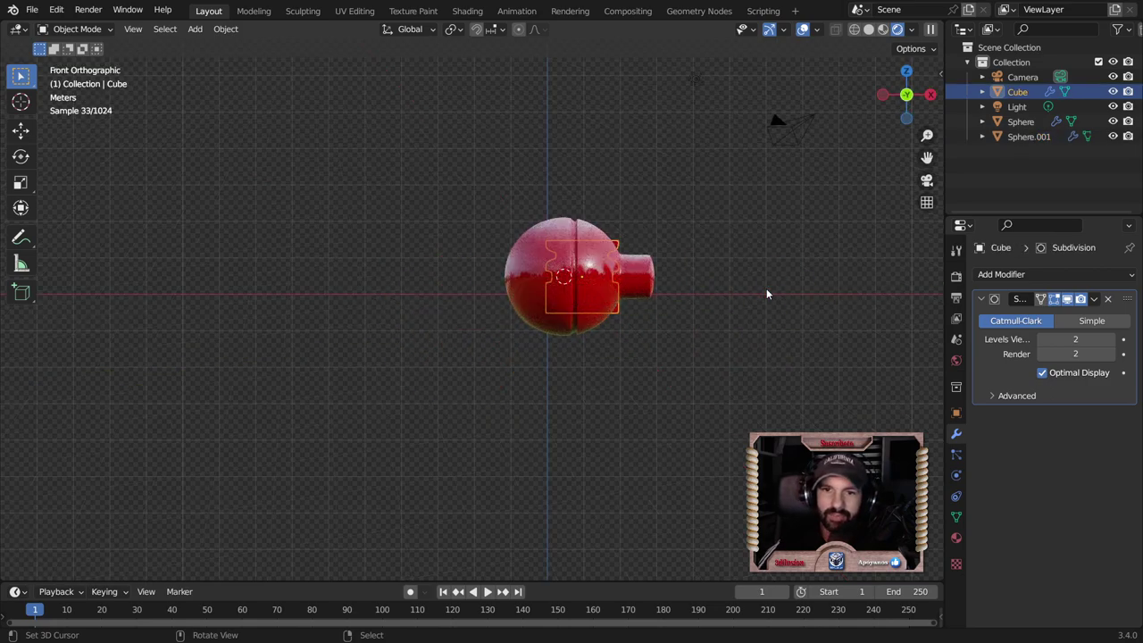
key("KP_3")
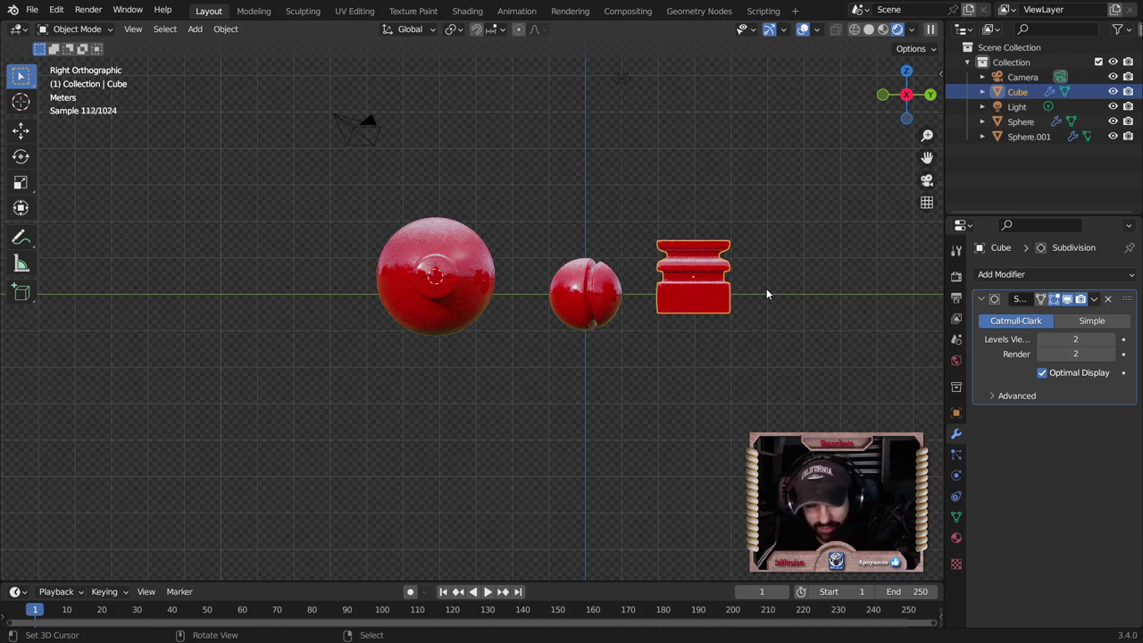
type("r90")
key("Return")
mouse_move(766, 289)
middle_mouse_down()
mouse_move(662, 336)
mouse_move(393, 325)
middle_mouse_up()
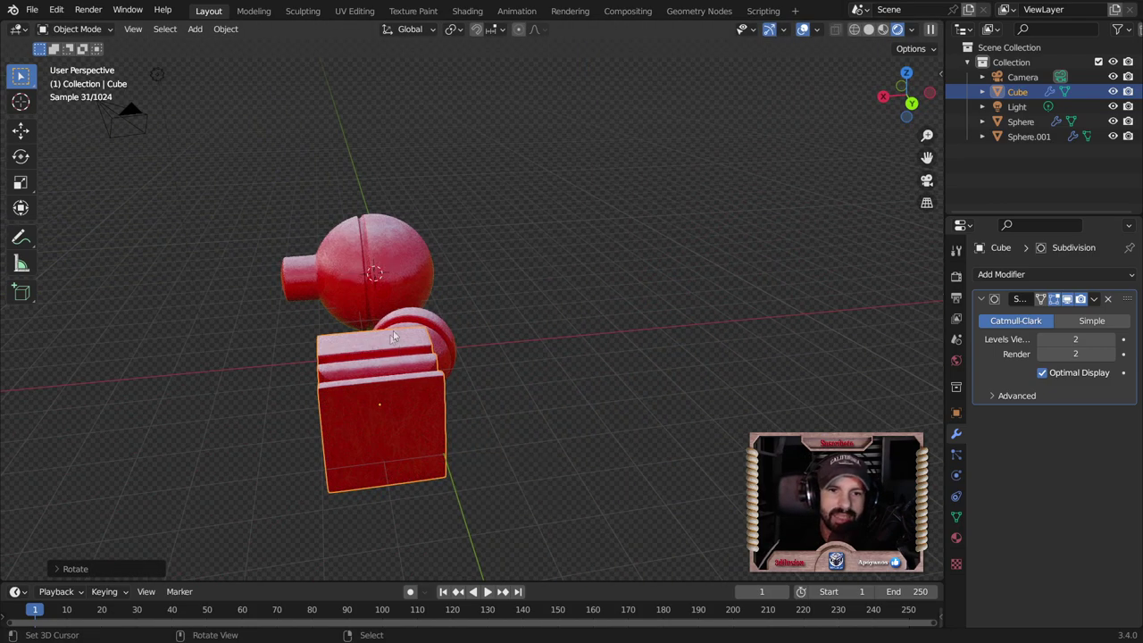
middle_click_drag(393, 335, 324, 328)
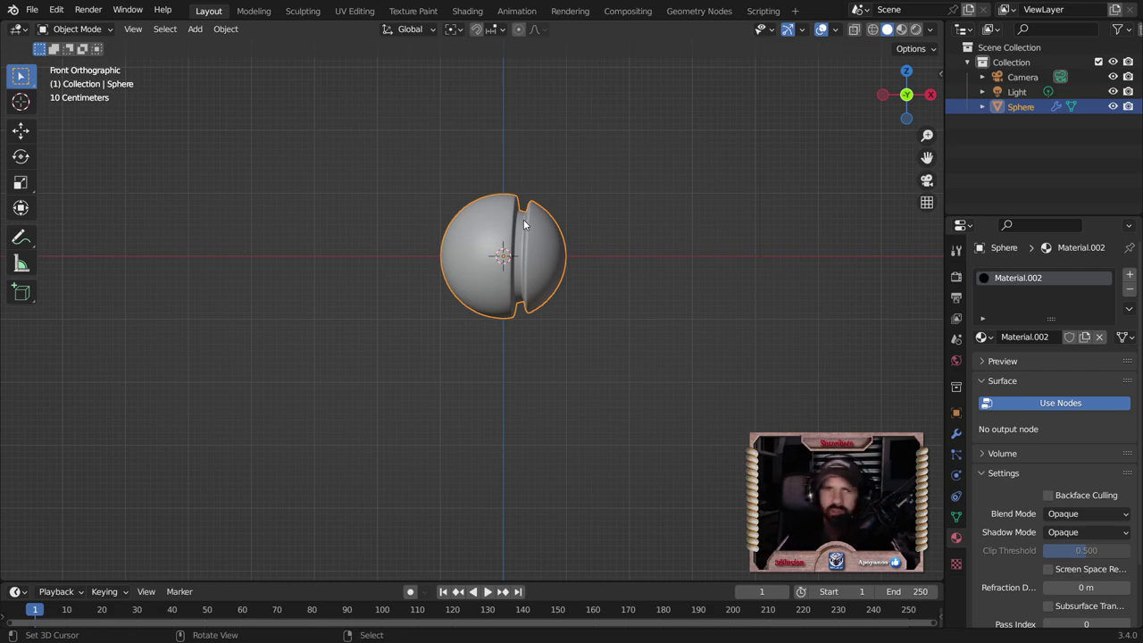
- In the Shading workspace front view, show the sphere's material settings and remove its old slot
left_click(467, 11)
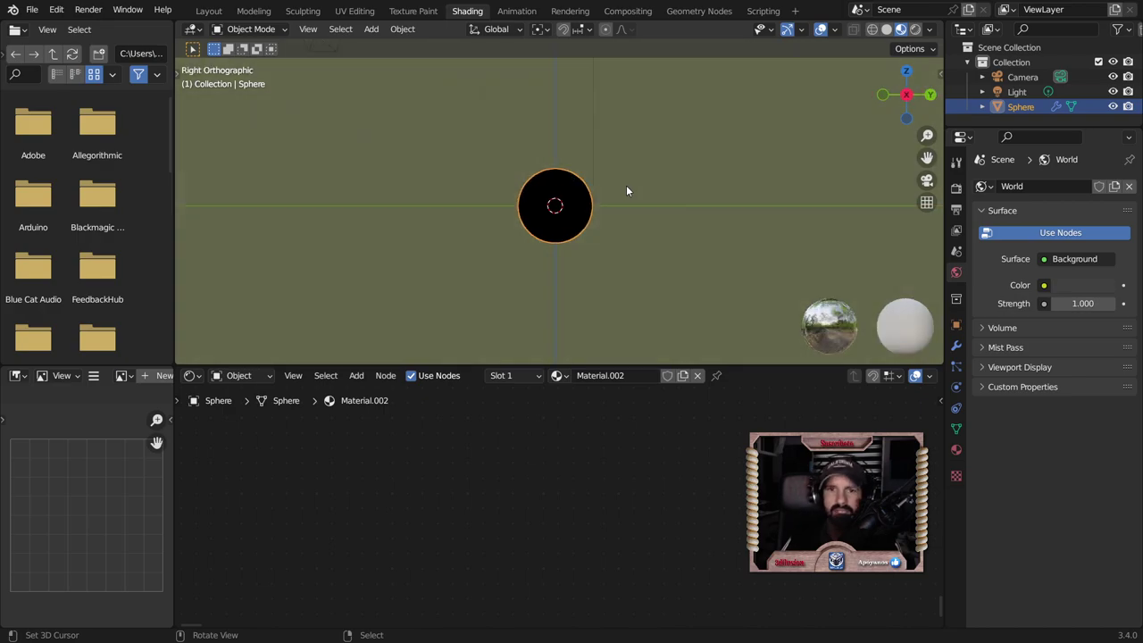
key("KP_1")
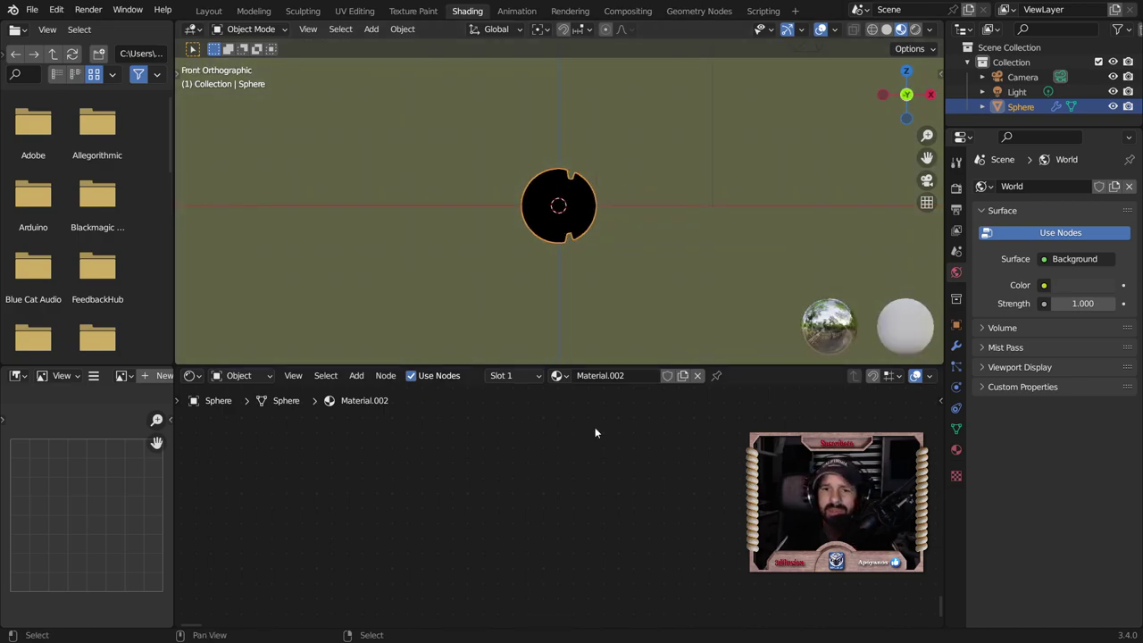
left_click(954, 450)
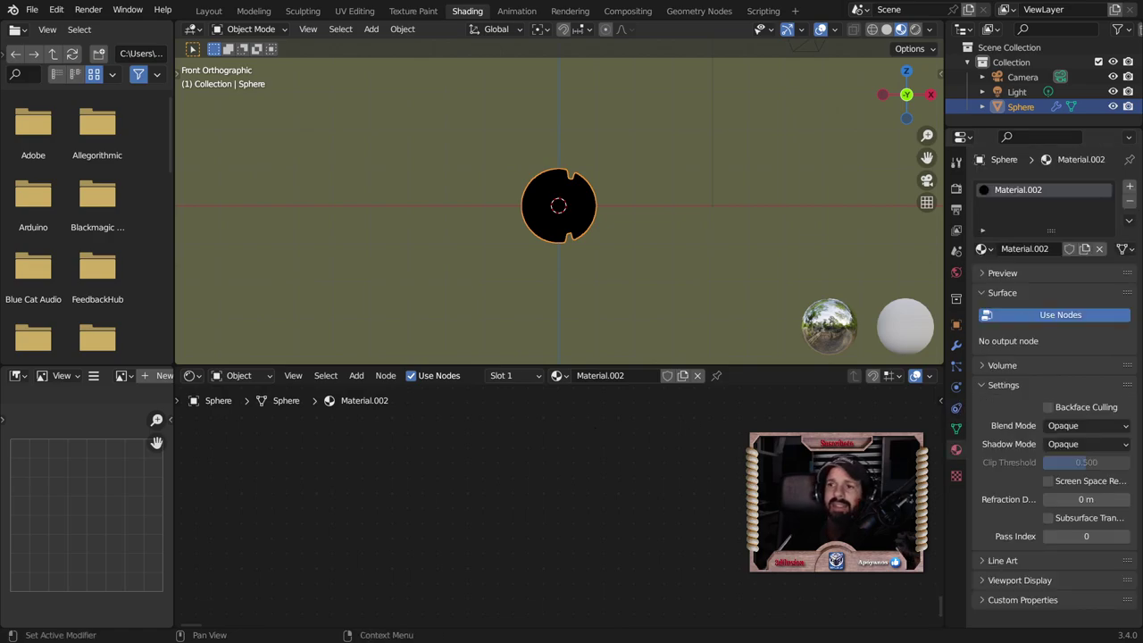
left_click(1131, 203)
- Create a new Principled BSDF material, Material.003, and enlarge the node editor upward
left_click(1067, 248)
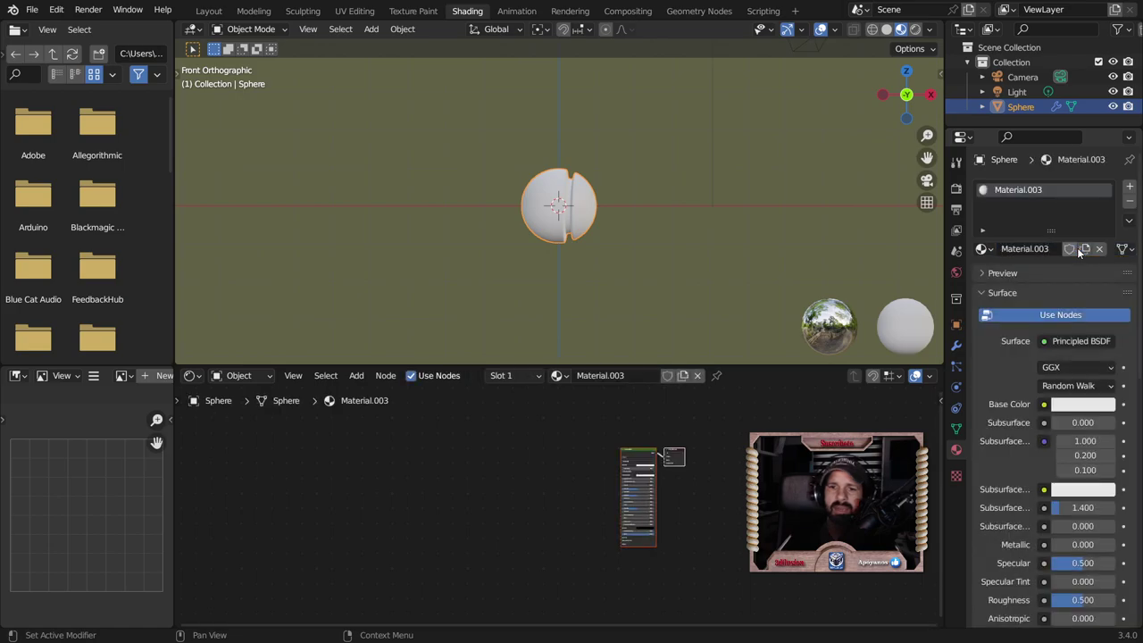
scroll(630, 481, "up", 1)
scroll(631, 480, "up", 2)
scroll(630, 480, "up", 1)
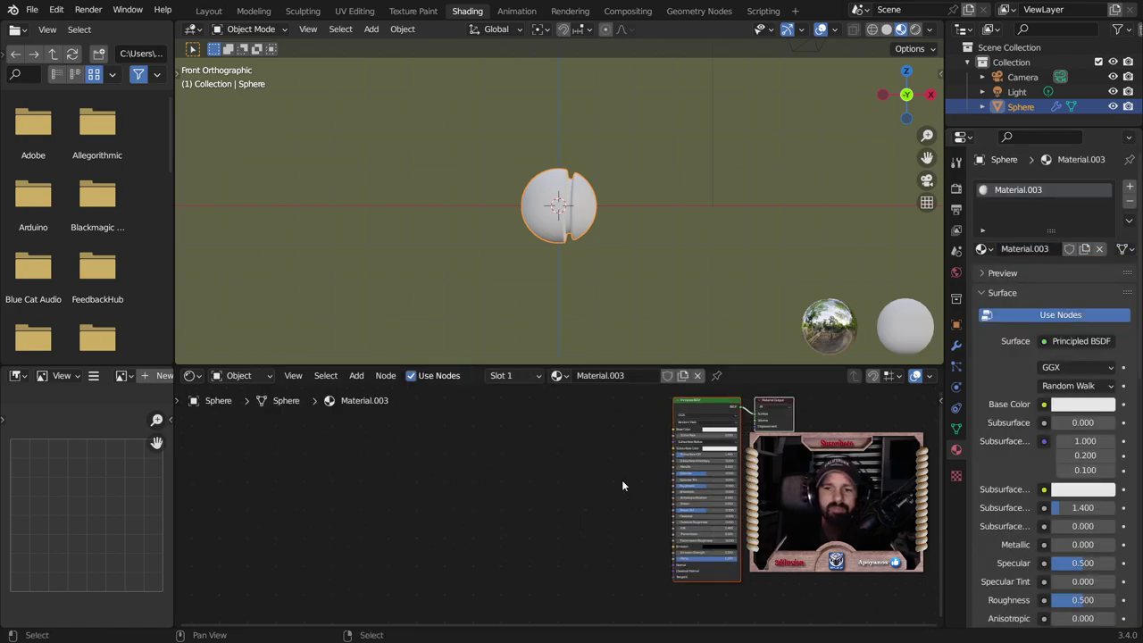
left_click_drag(642, 362, 643, 198)
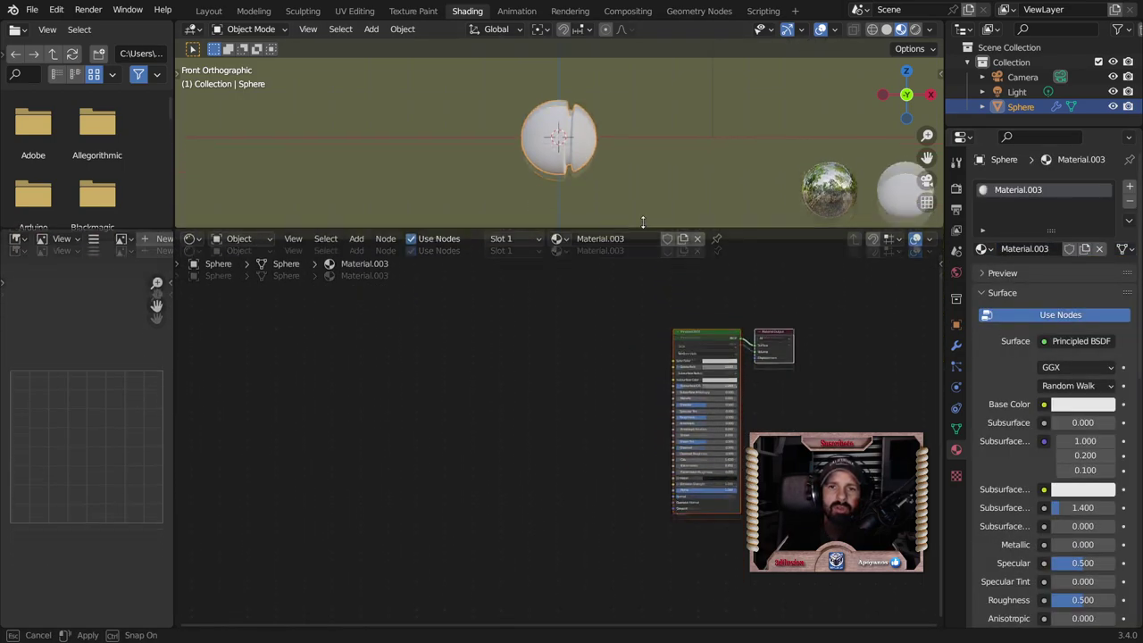
scroll(604, 164, "up", 1)
scroll(603, 165, "up", 1)
scroll(604, 164, "up", 1)
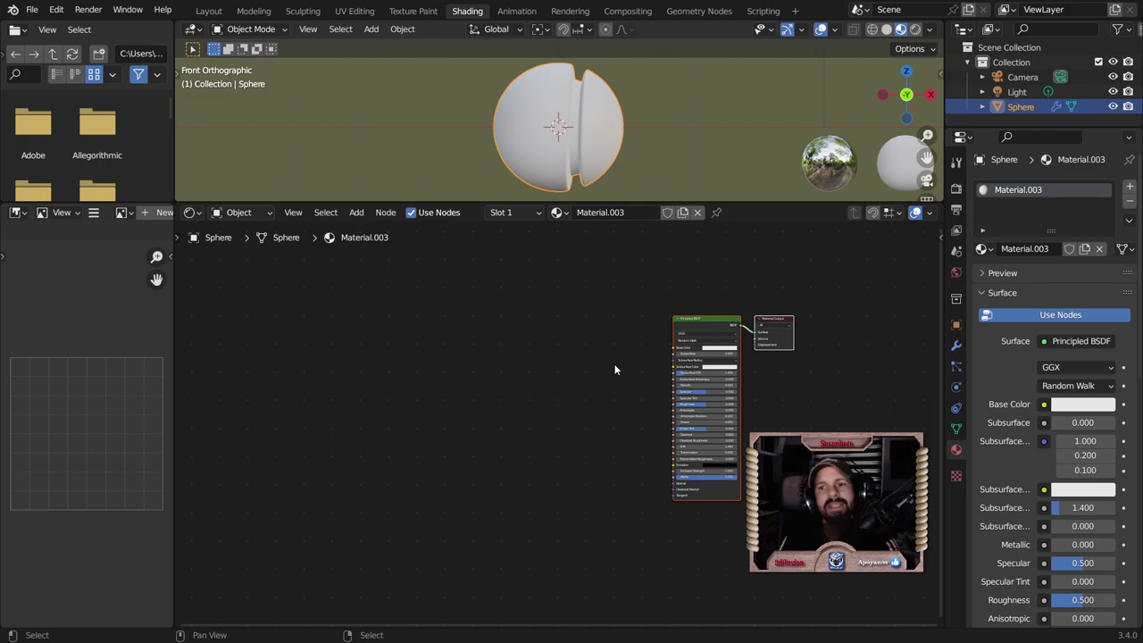
scroll(572, 369, "up", 1)
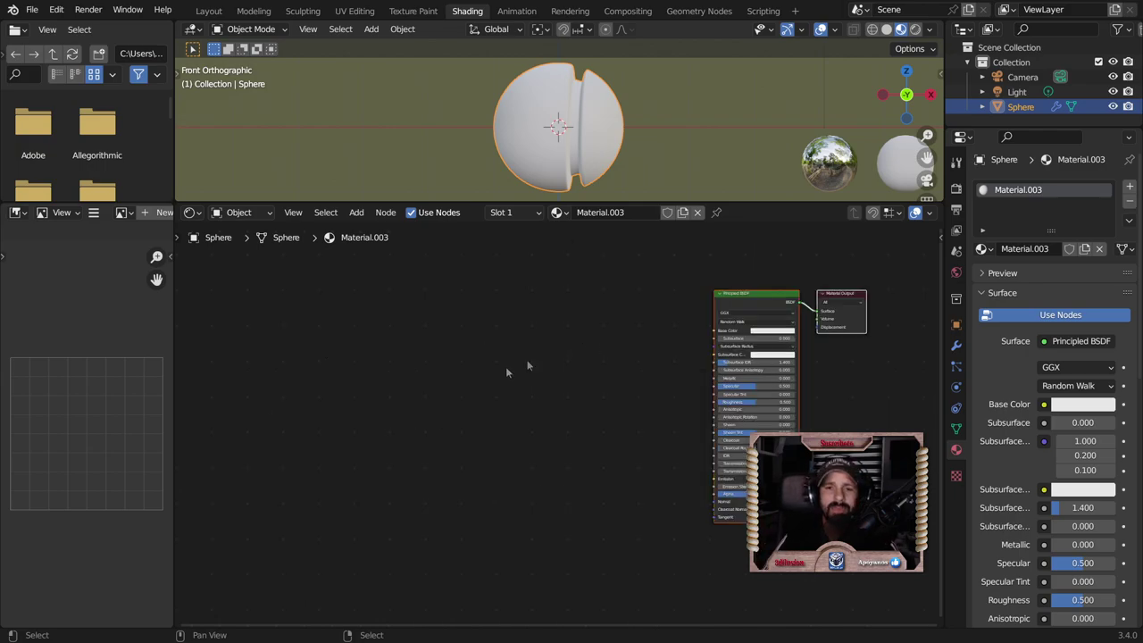
key("shift+a")
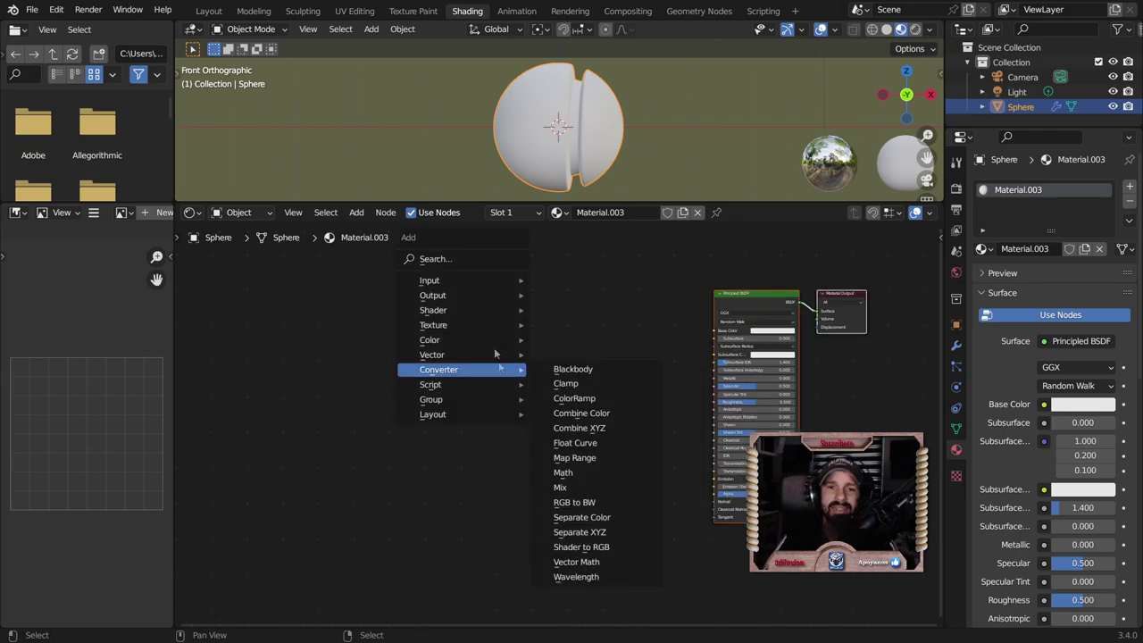
mouse_move(460, 325)
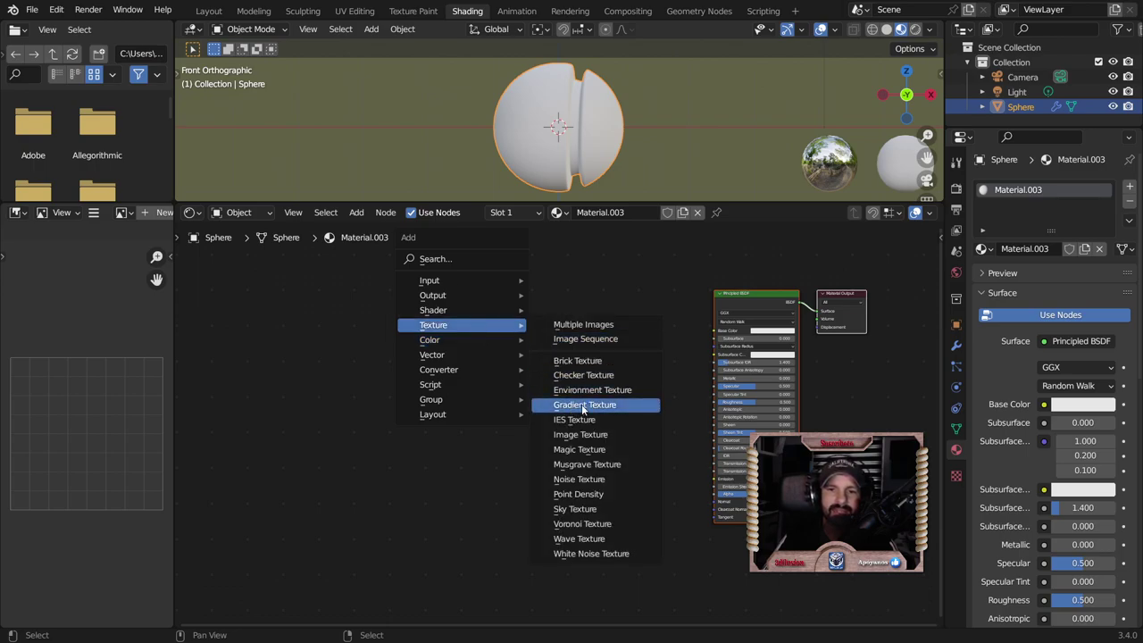
- Add a Gradient Texture node left of the shader and link its Color to Base Color
left_click(585, 407)
left_click(498, 320)
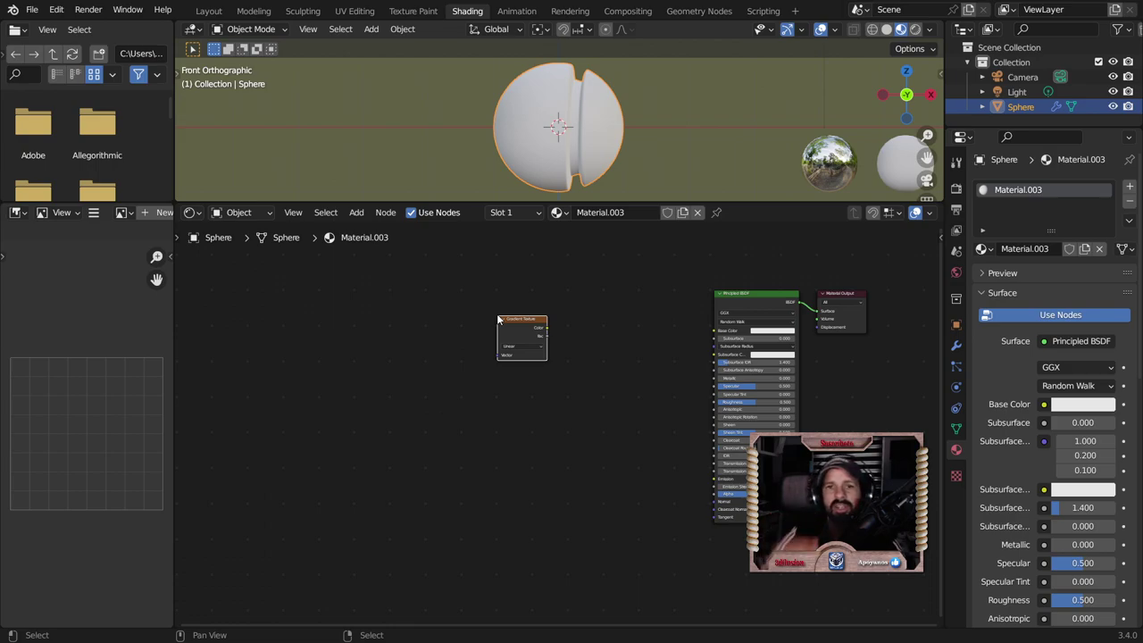
scroll(500, 301, "up", 1)
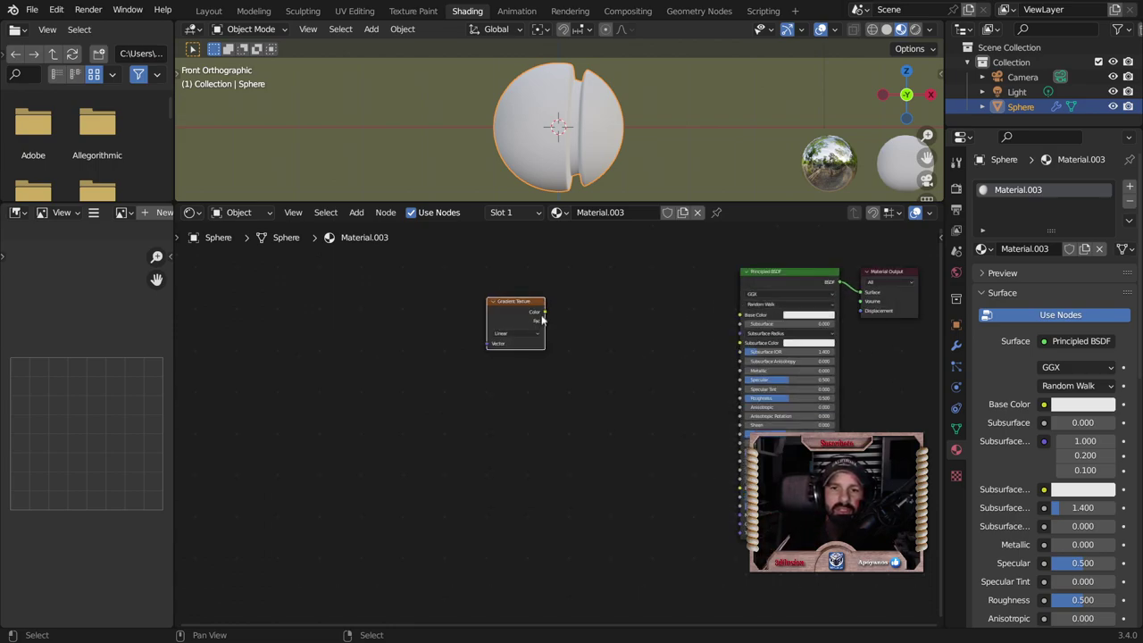
left_click_drag(540, 310, 741, 315)
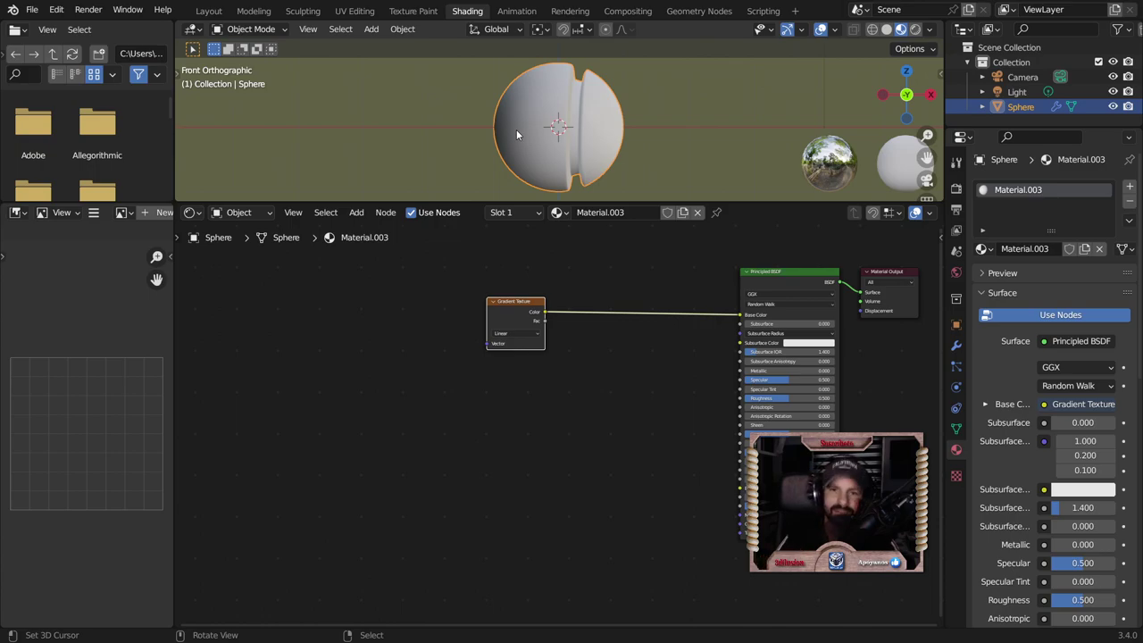
key("shift+a")
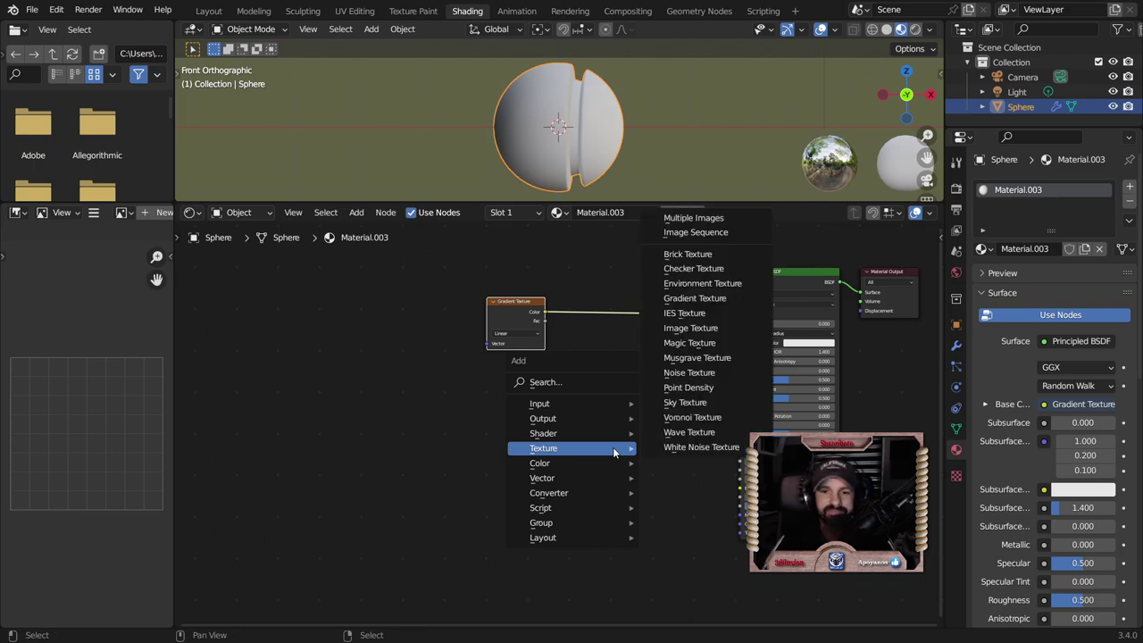
mouse_move(548, 492)
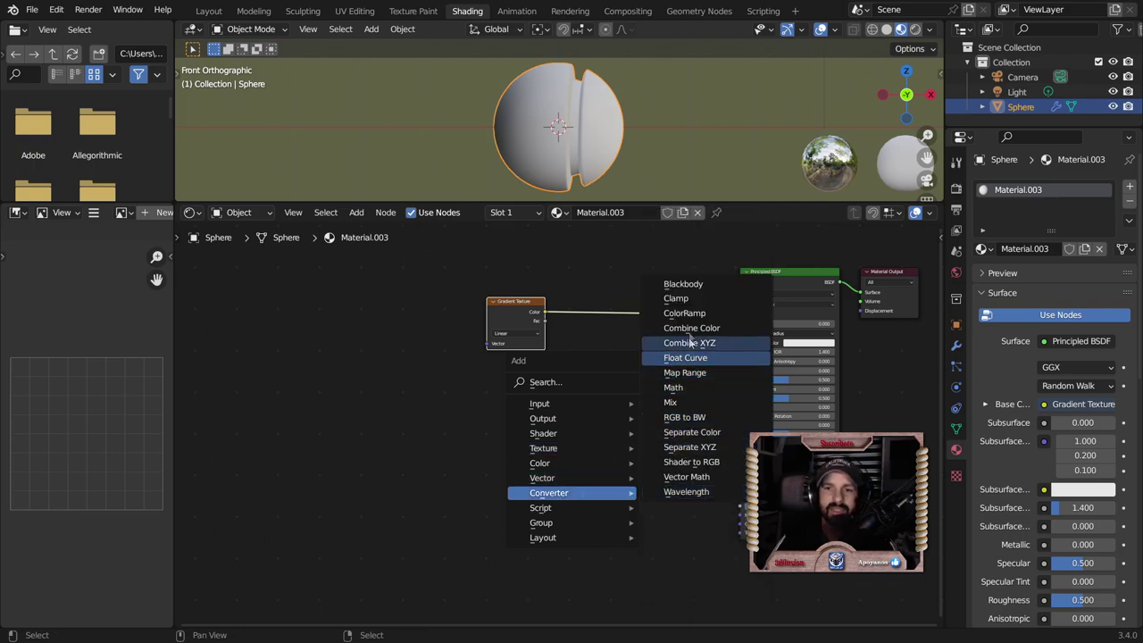
- Insert a ColorRamp on the gradient-to-Base Color link and move its black stop right
left_click(684, 312)
left_click(623, 343)
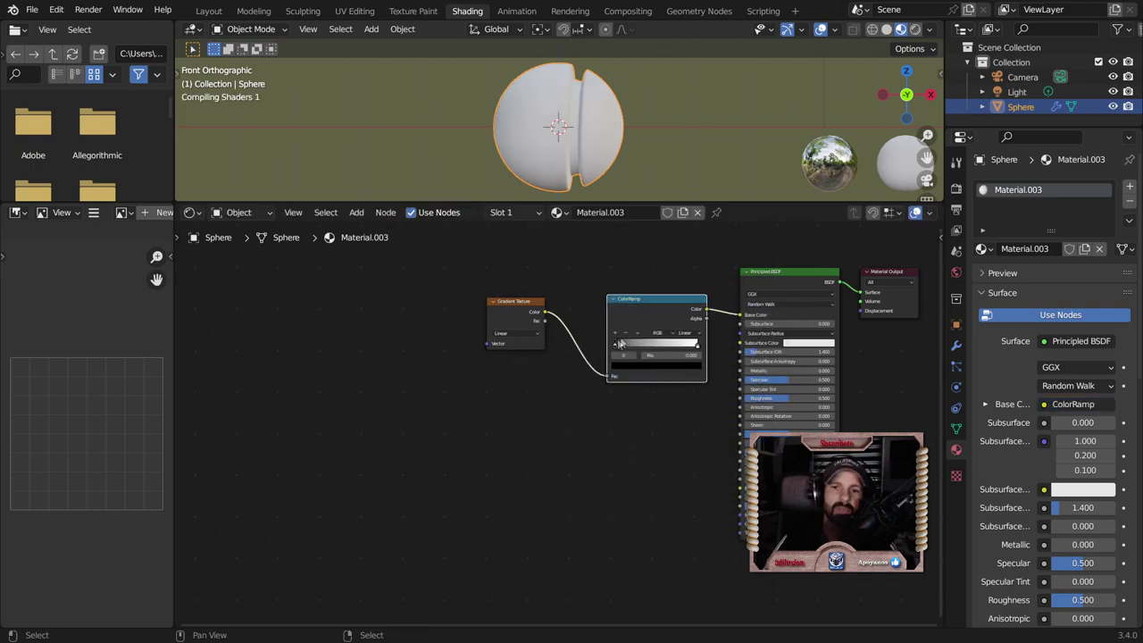
left_click_drag(620, 343, 646, 357)
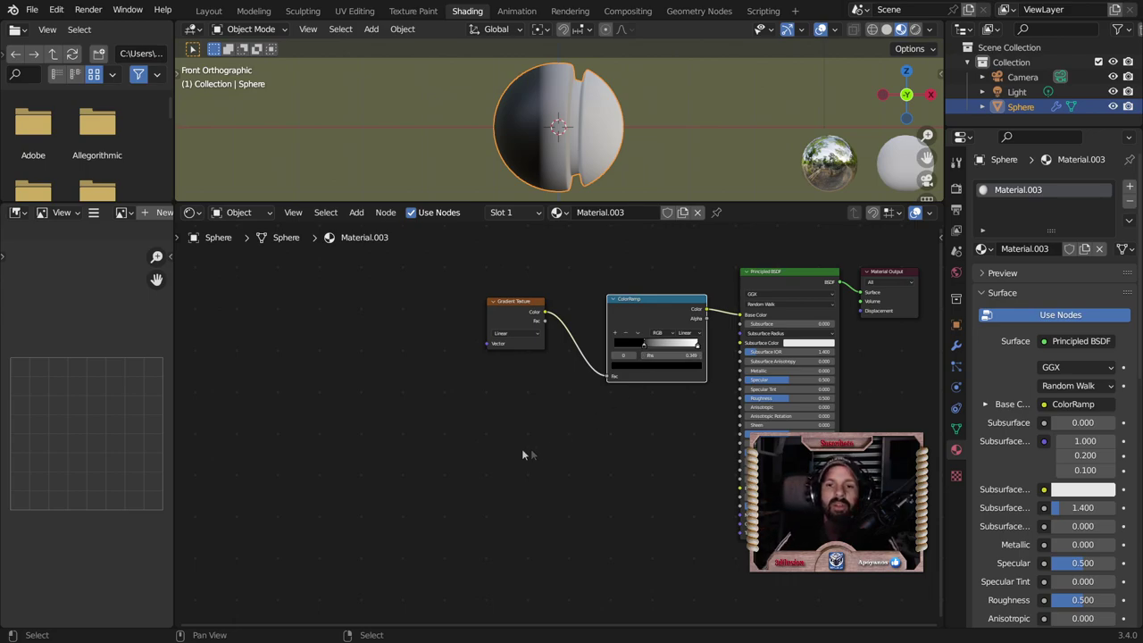
- Add Texture Coordinate and Mapping nodes to the Gradient Texture with Ctrl+T
scroll(458, 373, "up", 1)
key("shift+a")
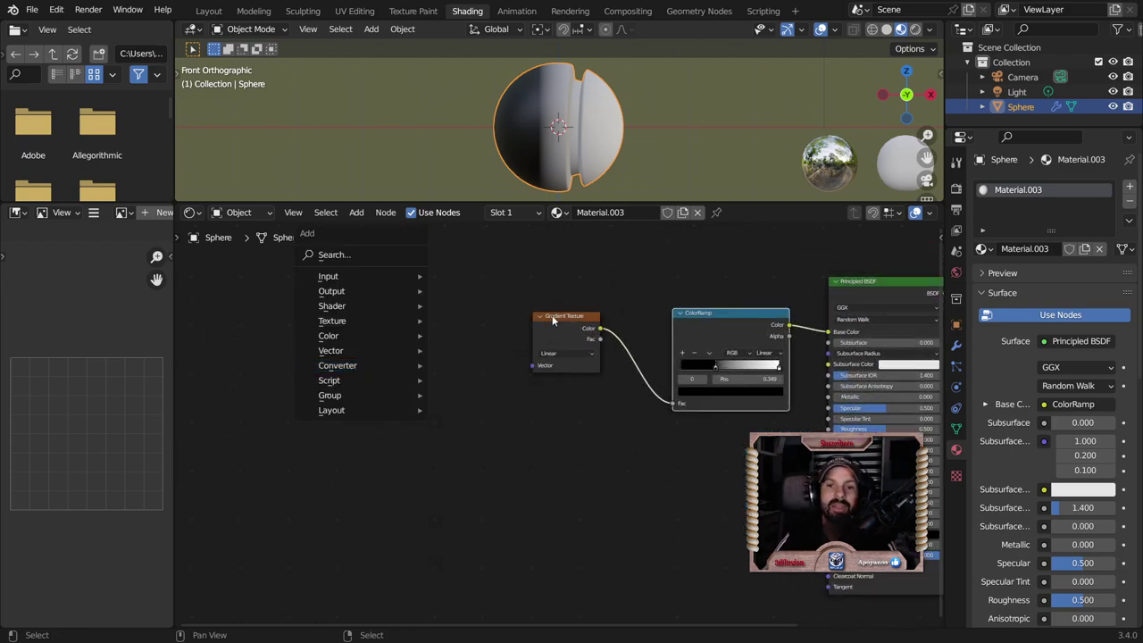
left_click(572, 322)
key("ctrl+t")
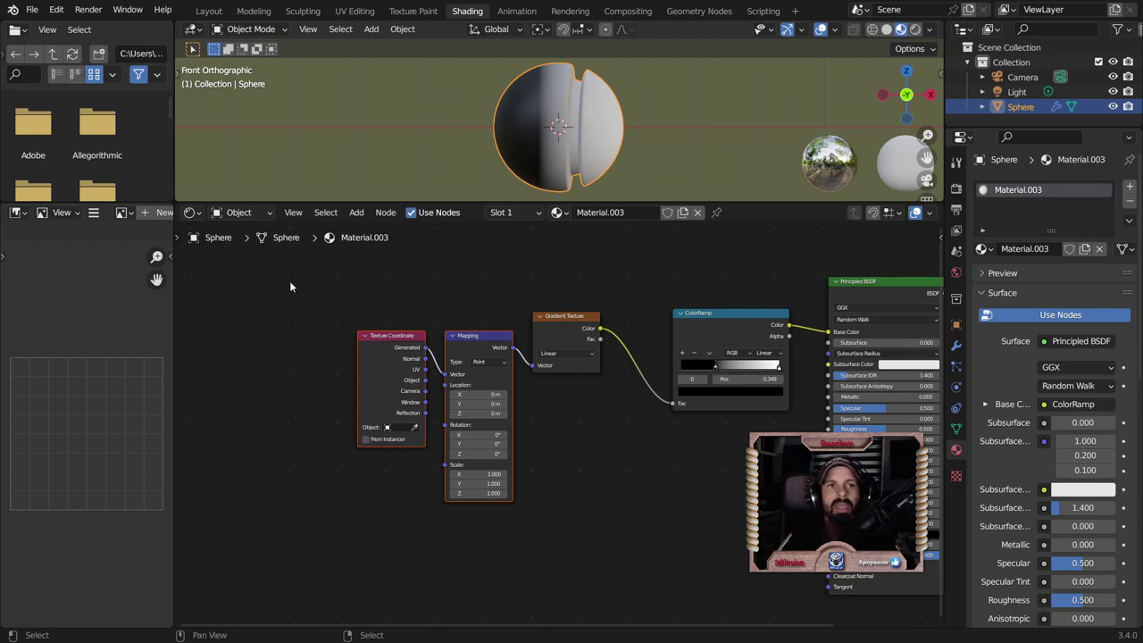
- Enable the Node Wrangler add-on in Preferences and close the Preferences window
left_click(56, 9)
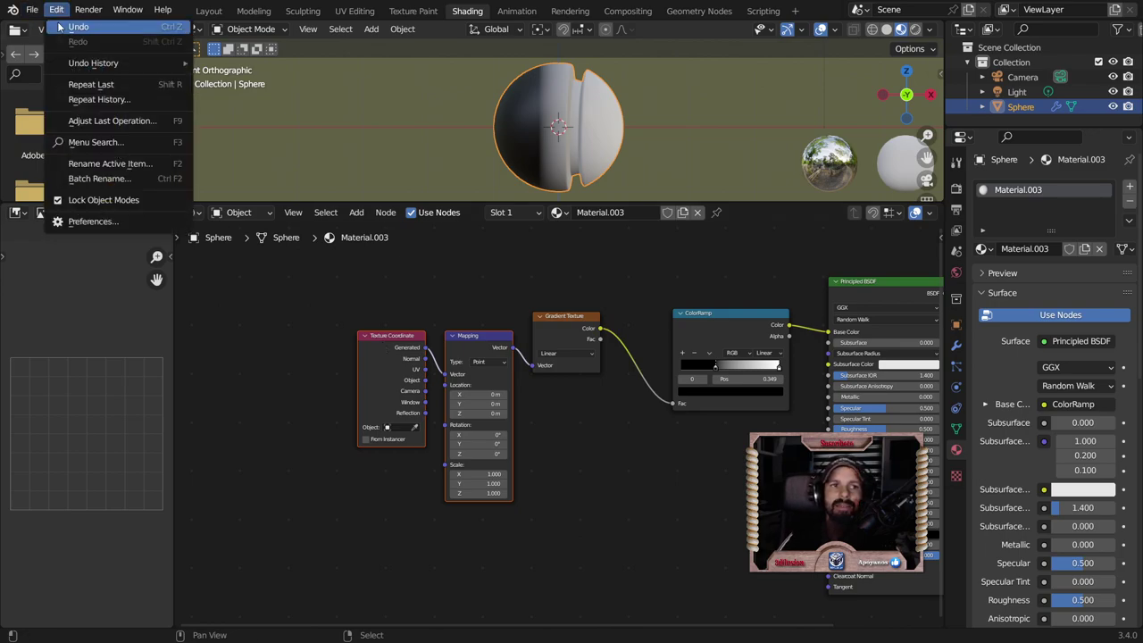
left_click(92, 222)
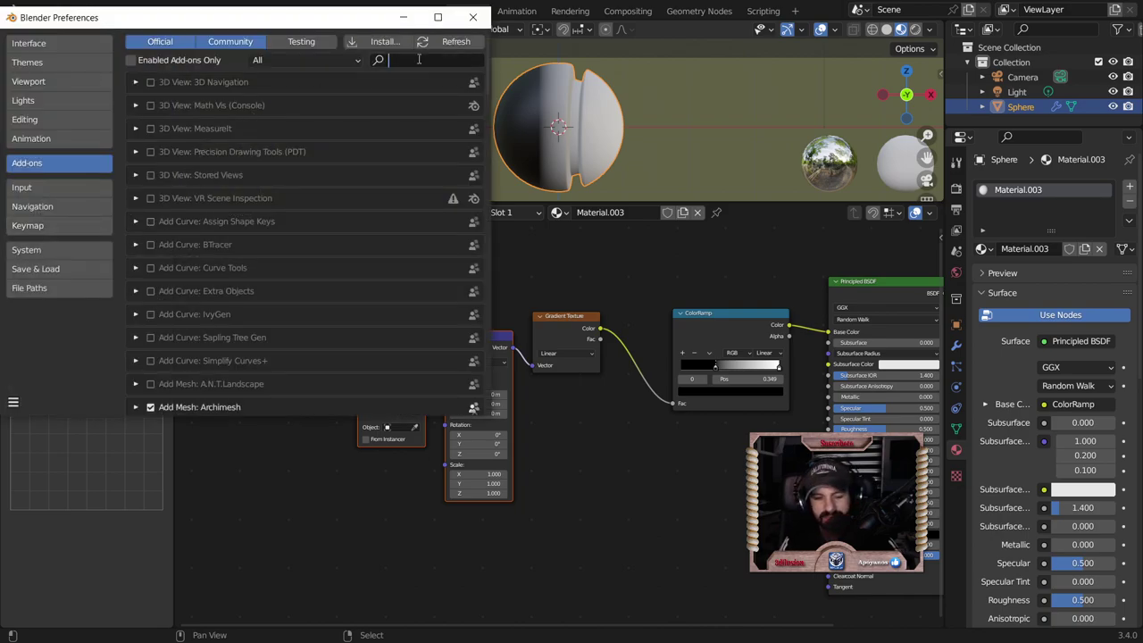
type("w")
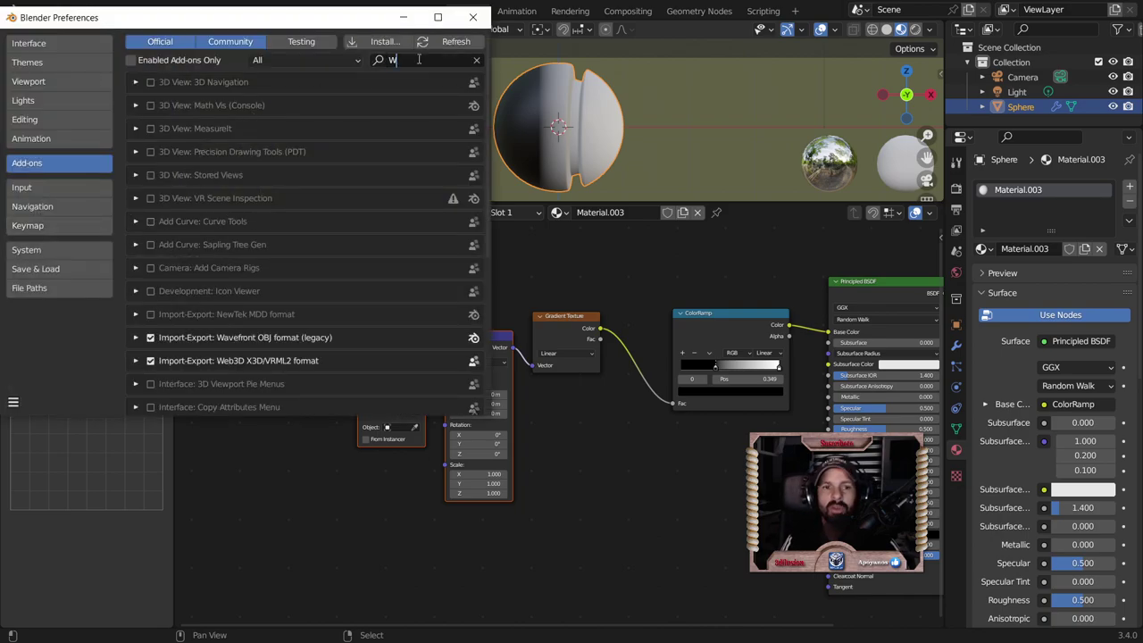
type("R")
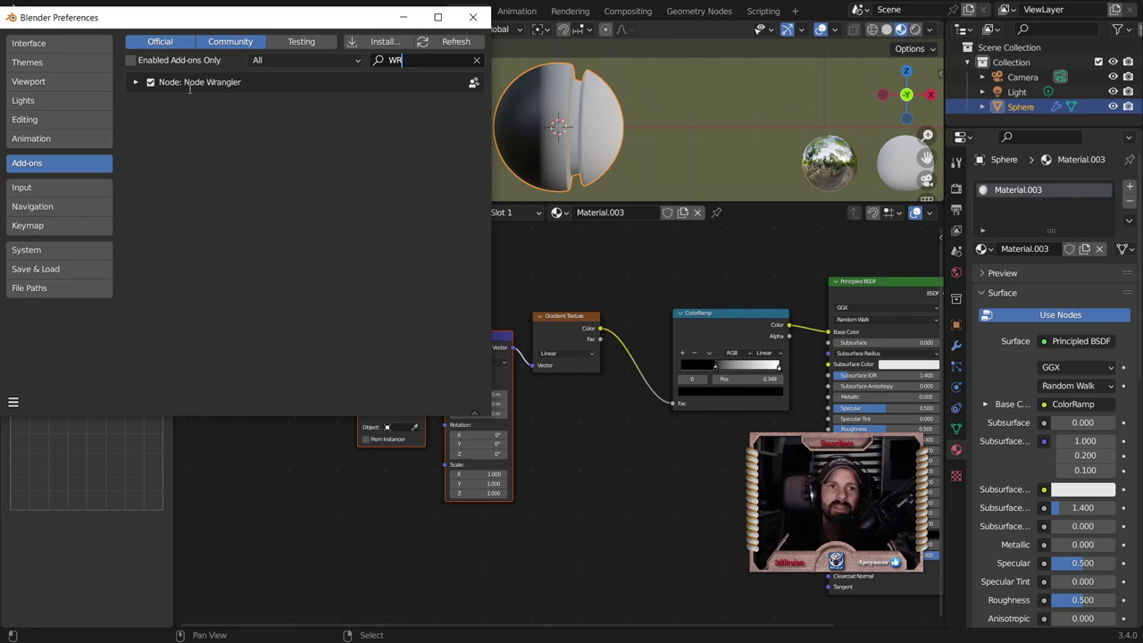
left_click(268, 267)
key("shift+a")
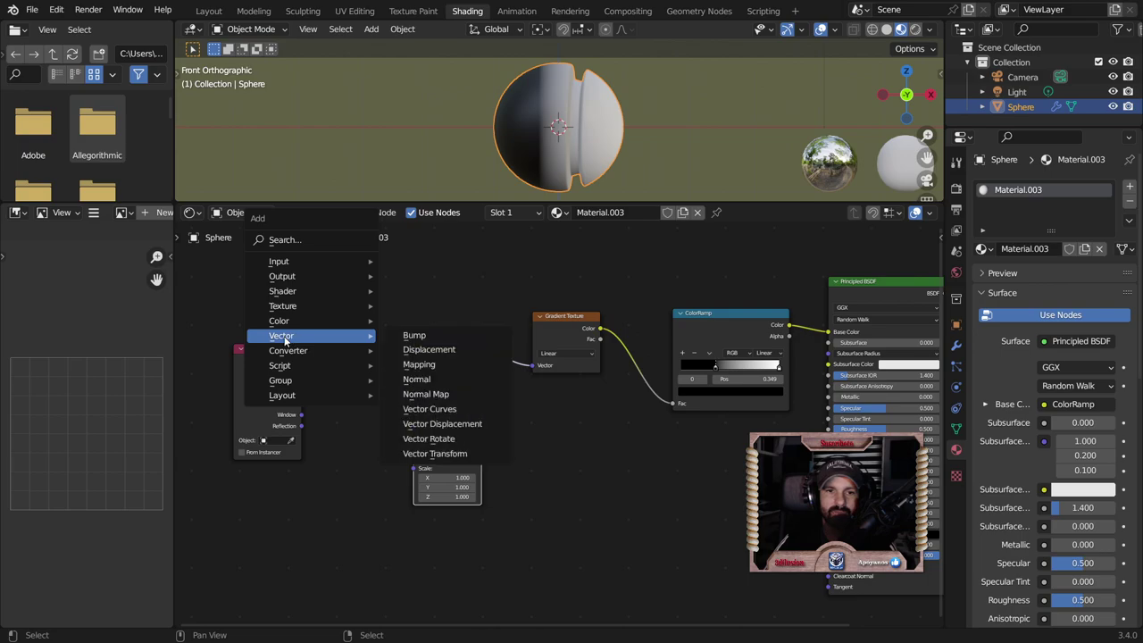
- Insert a Separate XYZ node fed by Normal, passing its Z output into Mapping's Vector
mouse_move(288, 350)
left_click(429, 513)
left_click(358, 389)
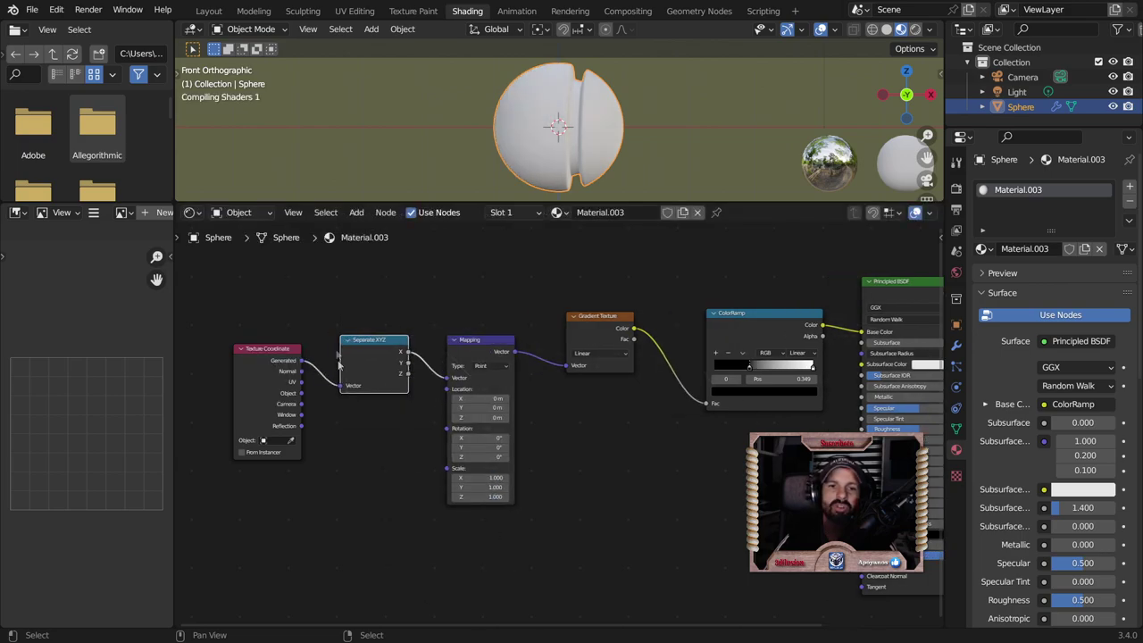
left_click_drag(407, 373, 448, 377)
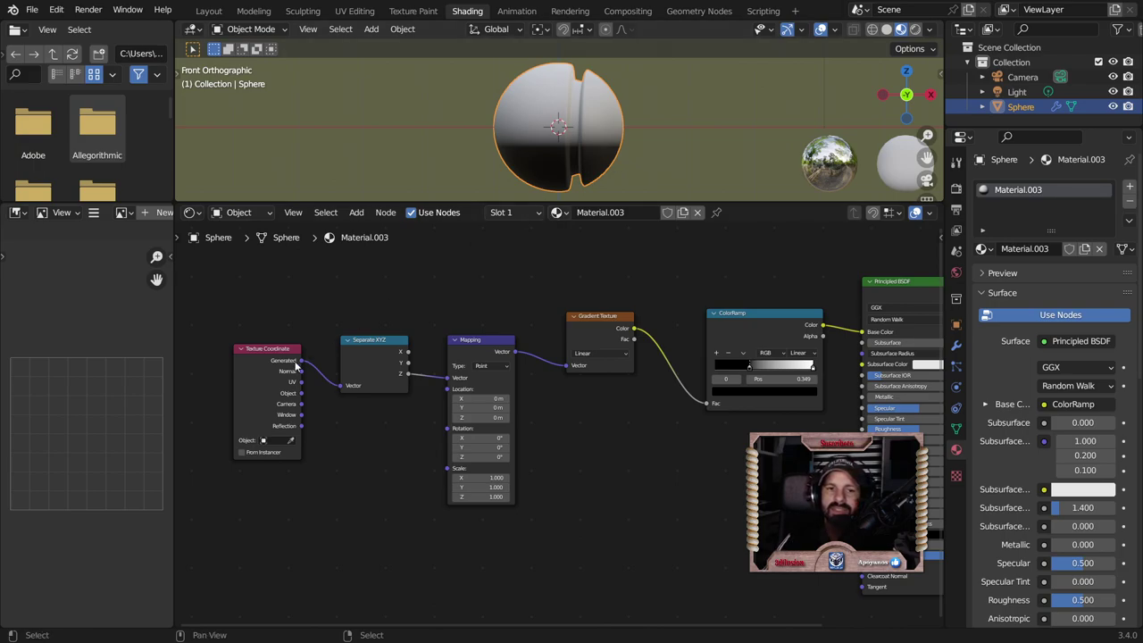
left_click_drag(301, 372, 341, 386)
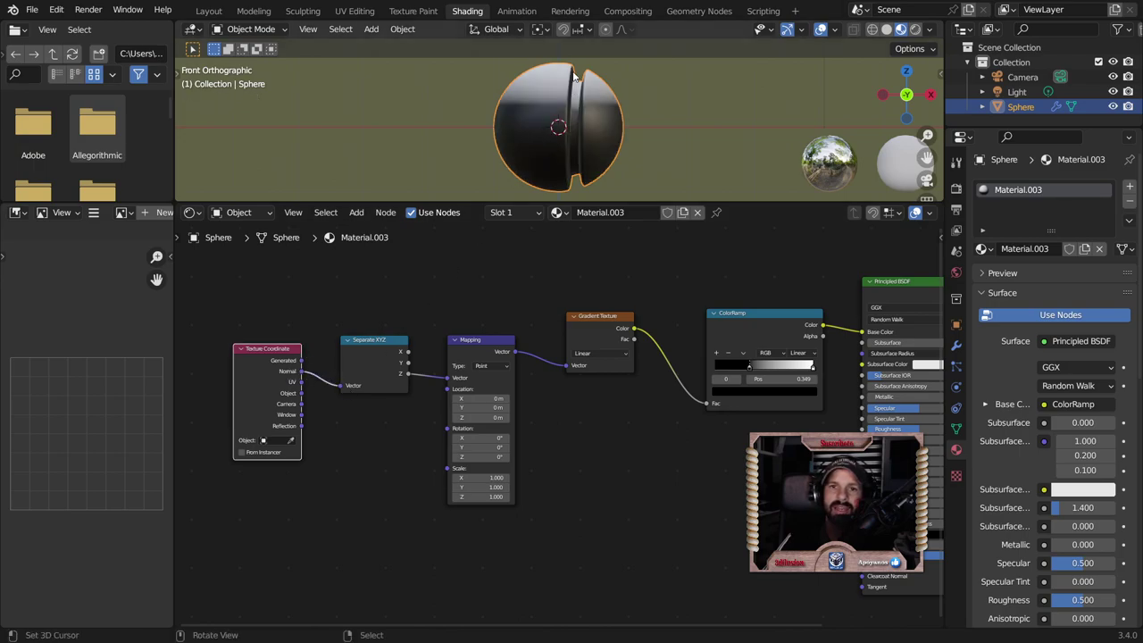
mouse_move(575, 97)
middle_mouse_down()
mouse_move(566, 73)
mouse_move(663, 118)
middle_mouse_up()
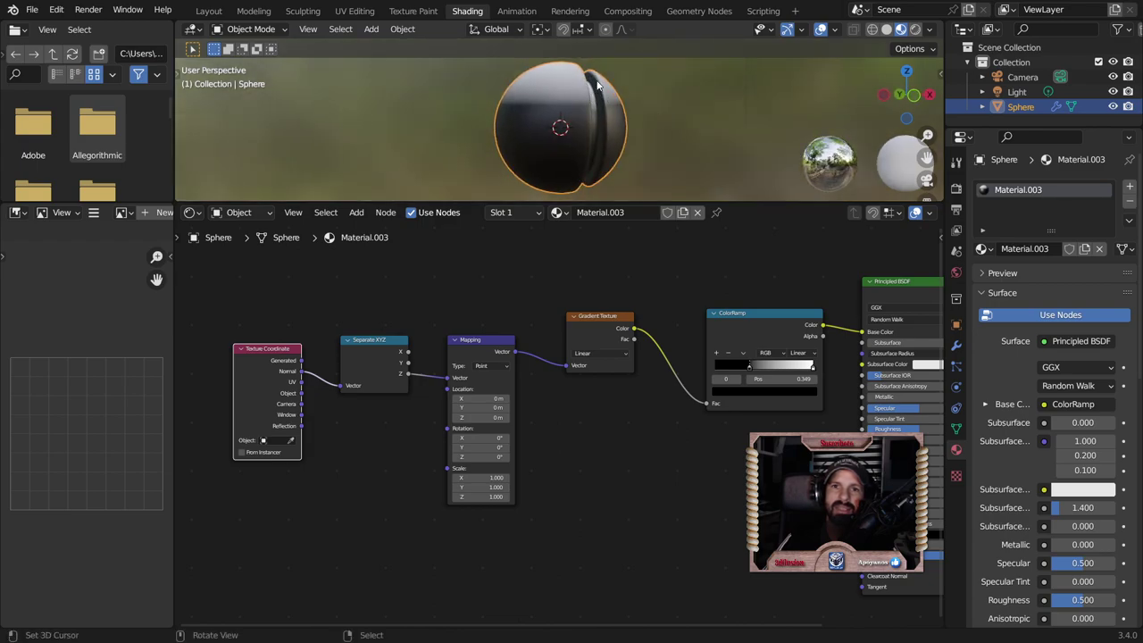
mouse_move(686, 125)
middle_mouse_down()
mouse_move(648, 157)
mouse_move(666, 131)
mouse_move(675, 143)
mouse_move(632, 147)
middle_mouse_up()
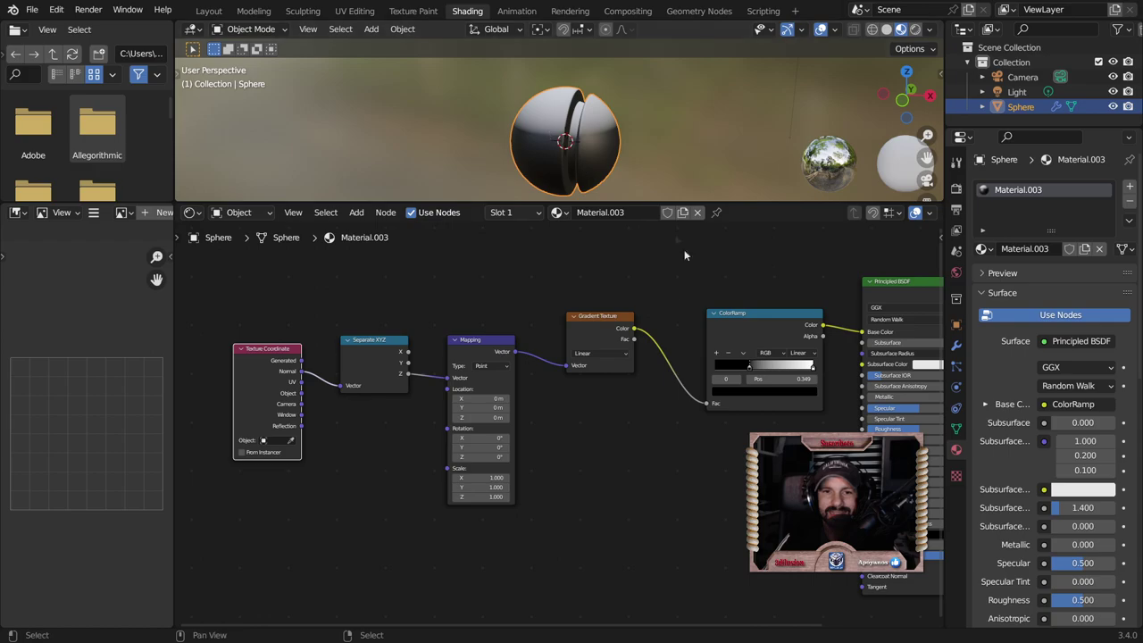
mouse_move(581, 268)
middle_mouse_down()
mouse_move(633, 144)
mouse_move(589, 151)
middle_mouse_up()
scroll(588, 437, "down", 2)
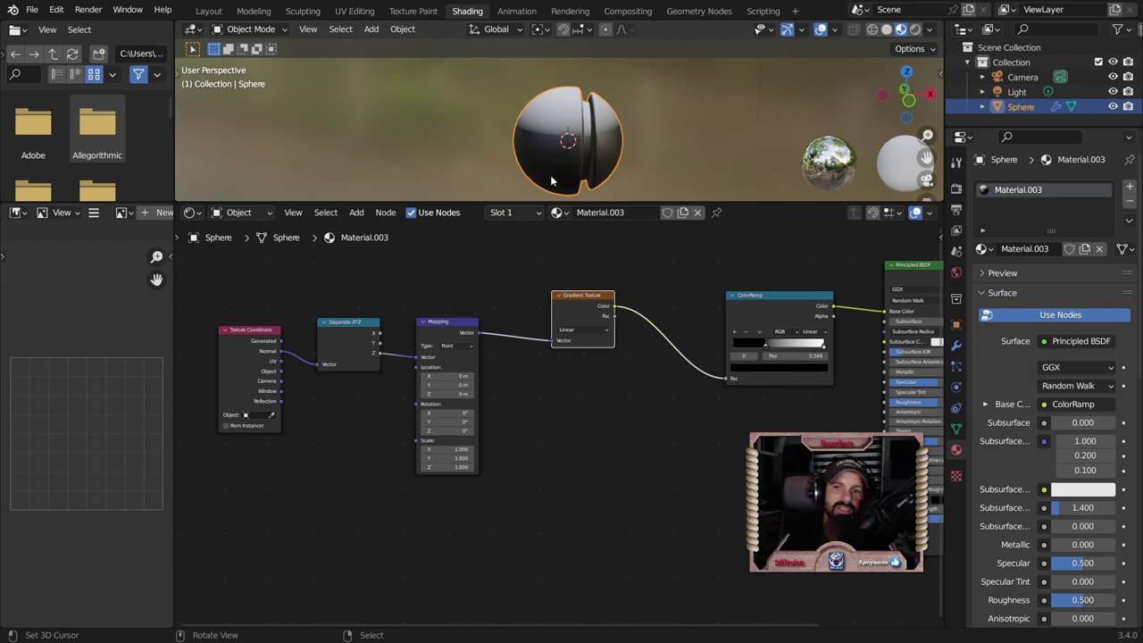
middle_click_drag(653, 452, 460, 455)
- Move the Principled BSDF right to make room and add a Mix Color node
left_click_drag(642, 308, 764, 308)
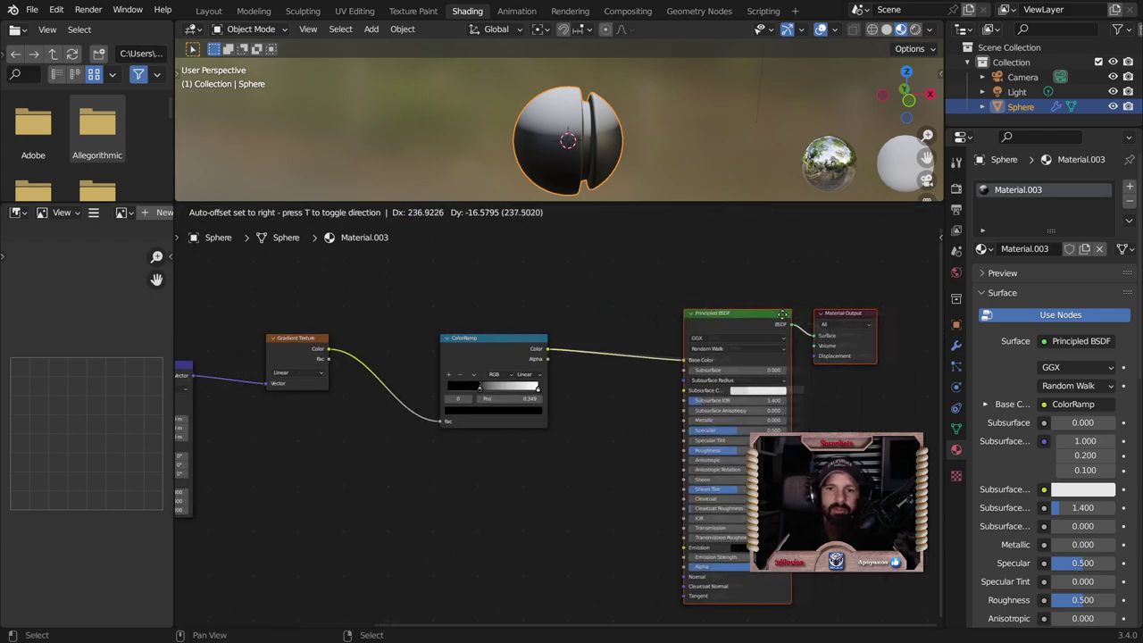
key("shift+a")
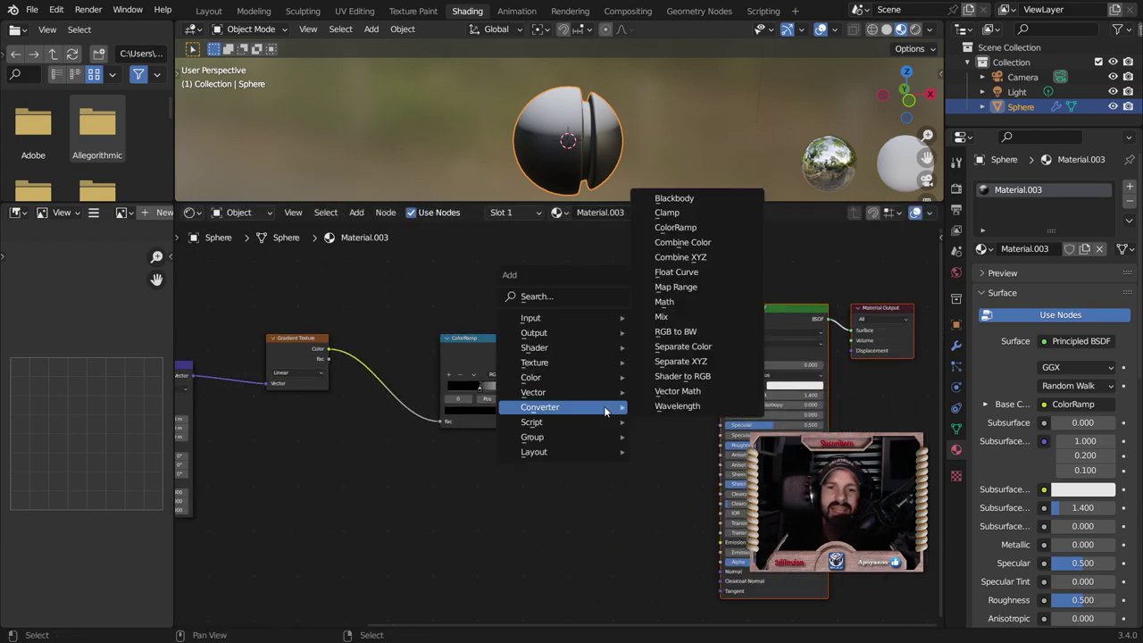
mouse_move(531, 377)
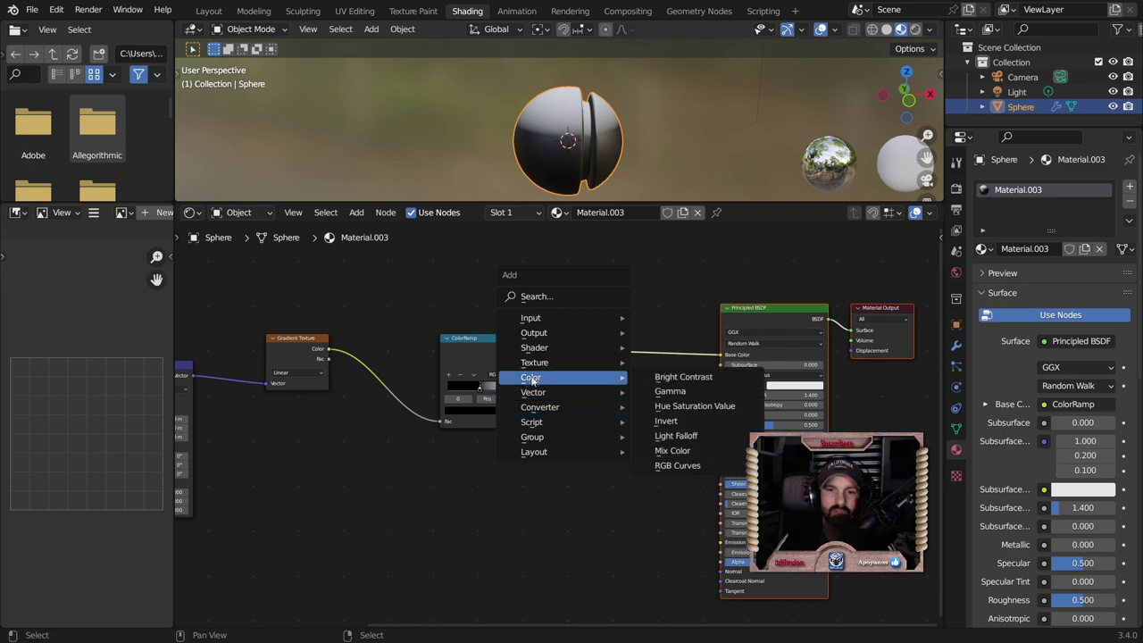
left_click(672, 450)
- Wire the Mix node into Base Color with the ColorRamp as Factor, and make its A colour red
left_click(676, 387)
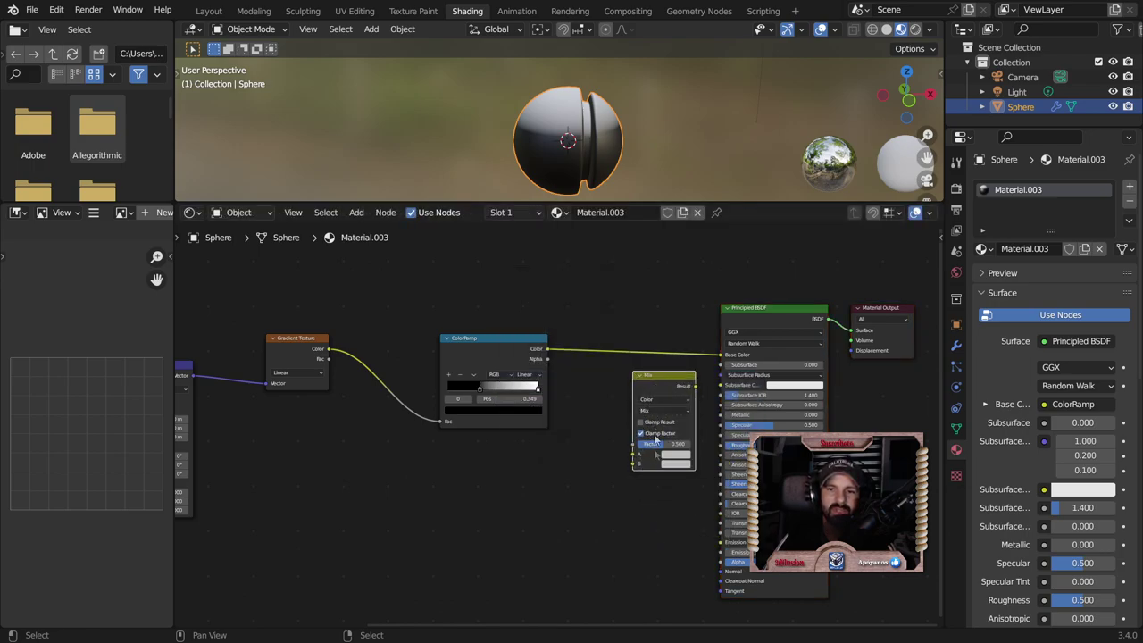
left_click_drag(690, 387, 719, 354)
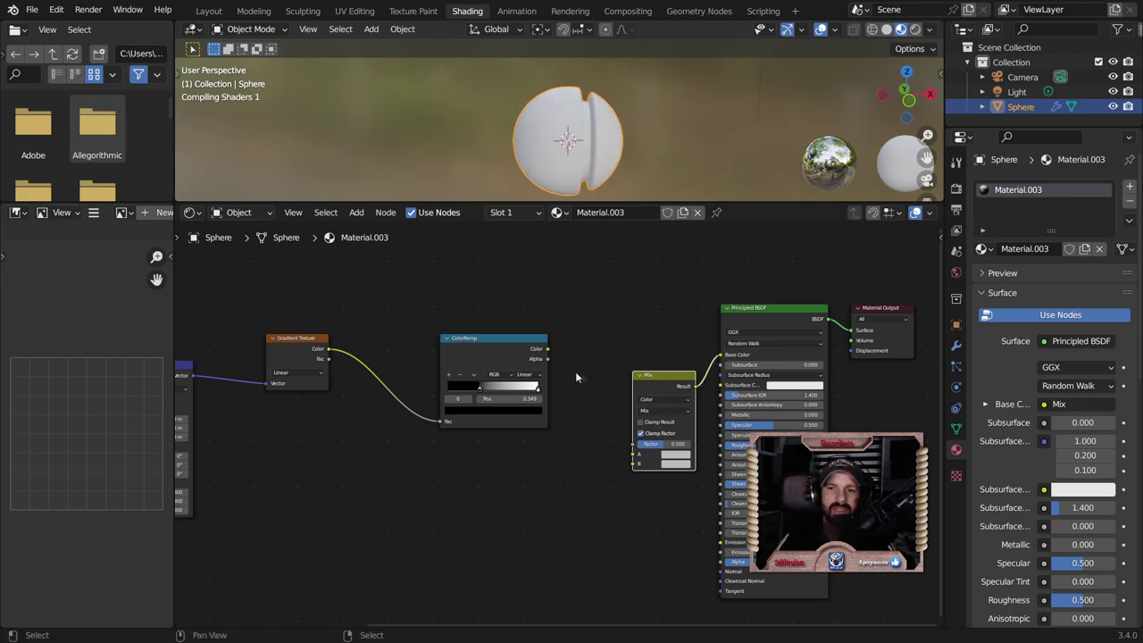
left_click_drag(547, 352, 635, 447)
left_click_drag(672, 383, 631, 309)
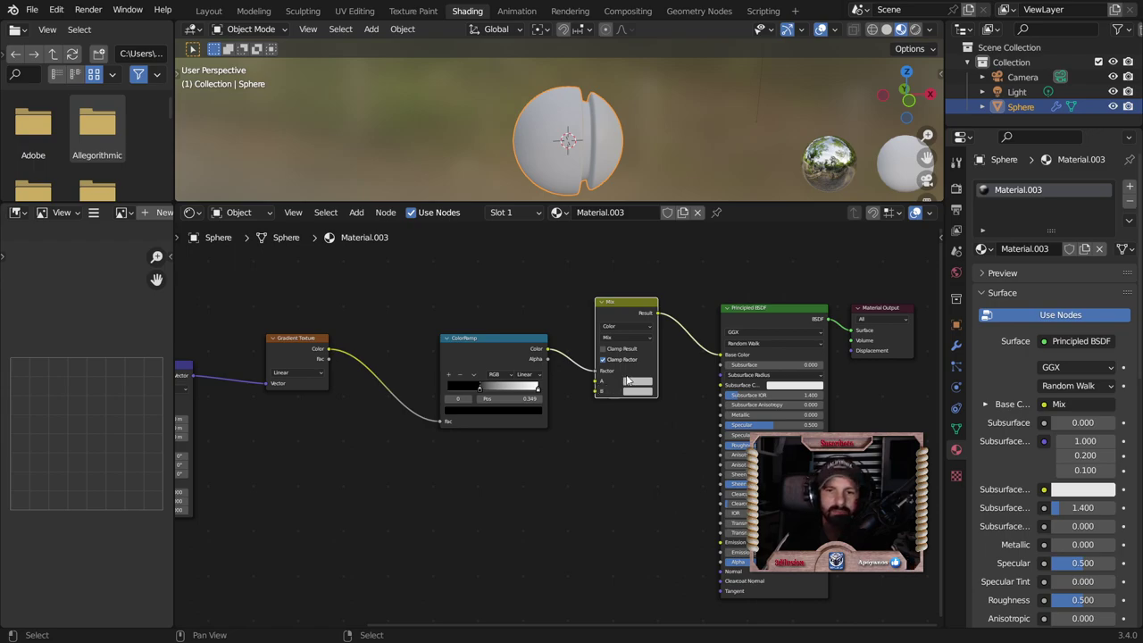
left_click(629, 382)
left_click_drag(656, 349, 689, 349)
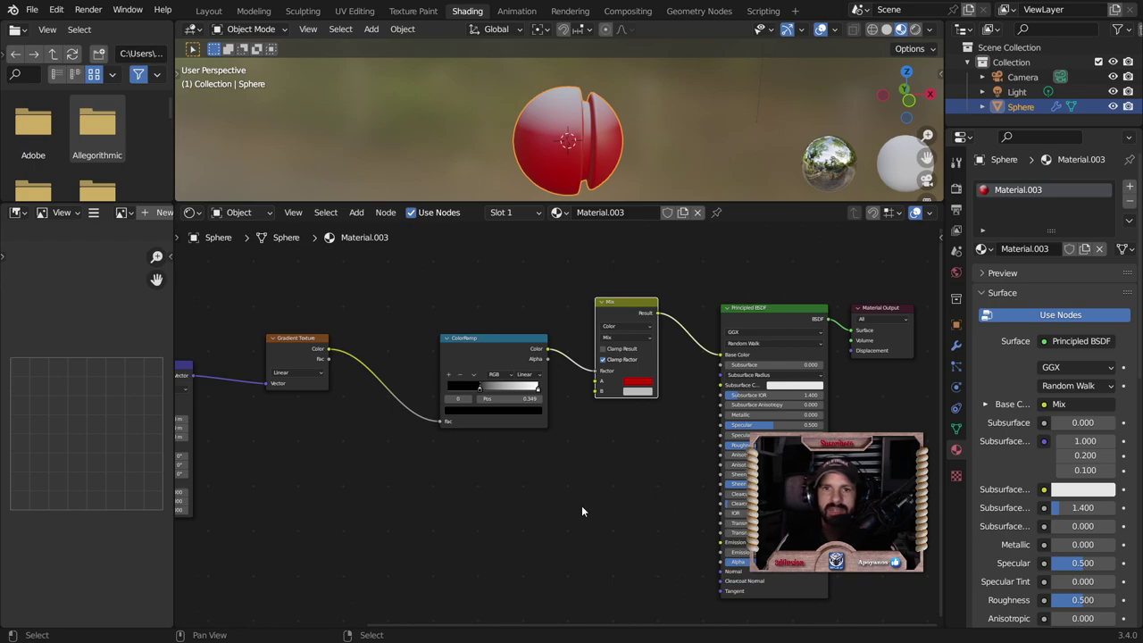
- Move the ColorRamp node up and left toward the Mix node and zoom out the node editor
mouse_move(643, 150)
middle_mouse_down()
mouse_move(348, 123)
mouse_move(627, 109)
mouse_move(609, 138)
middle_mouse_up()
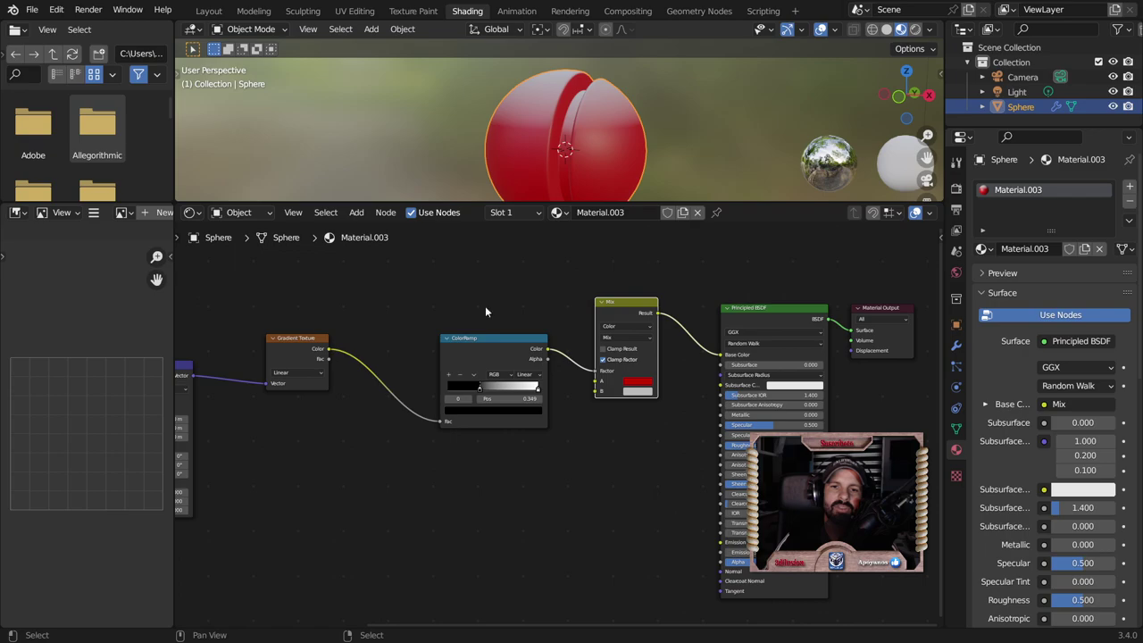
left_click_drag(501, 338, 468, 299)
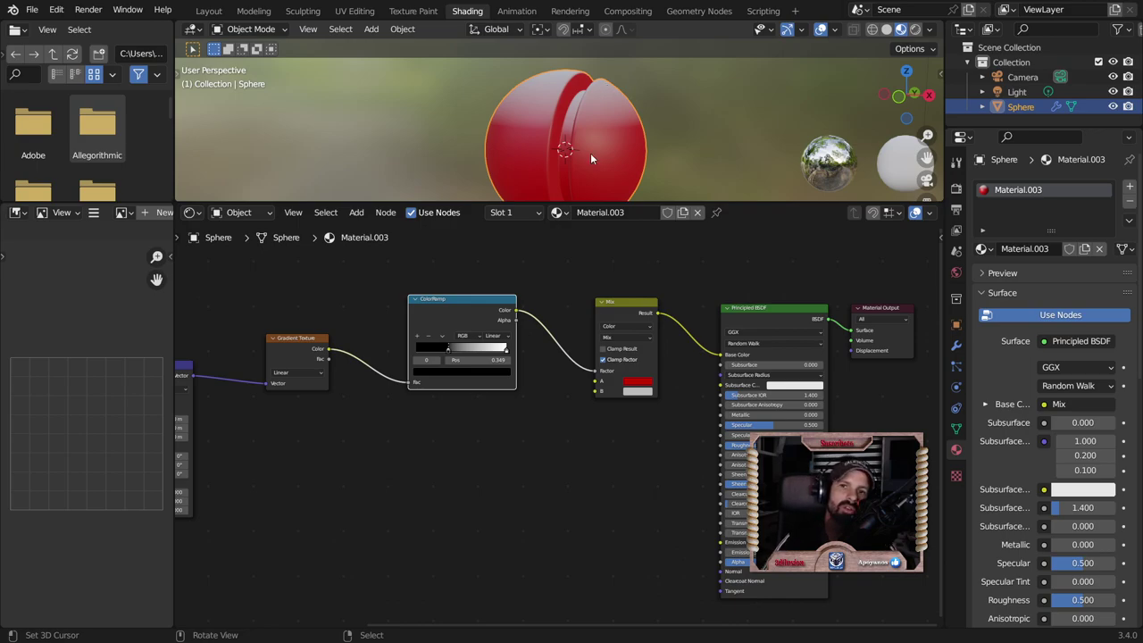
scroll(588, 472, "down", 2)
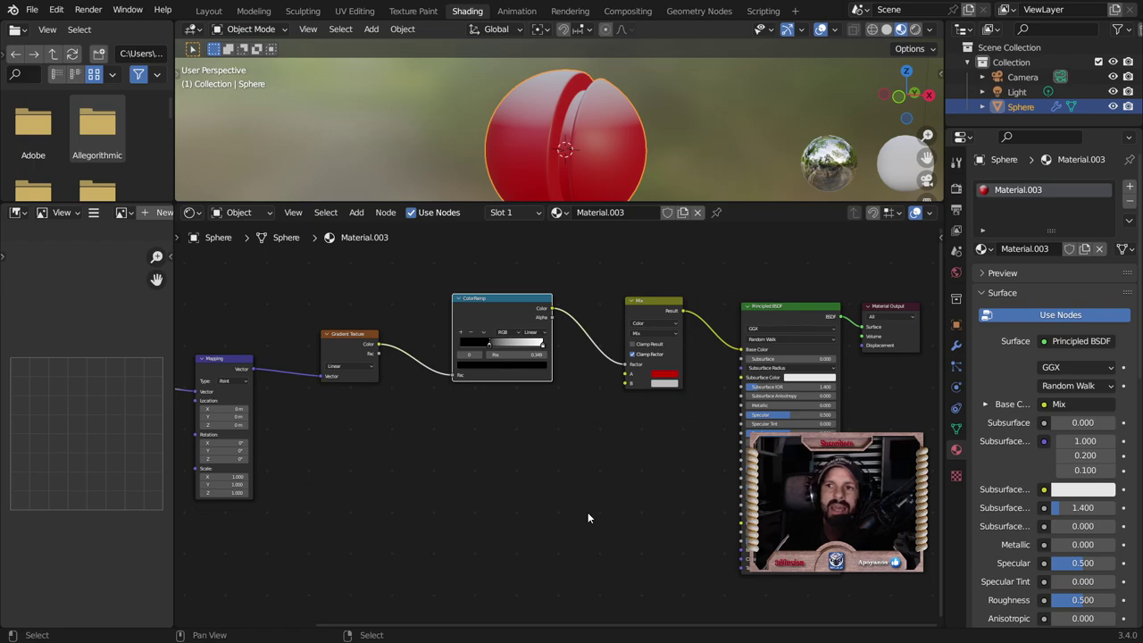
key("shift+a")
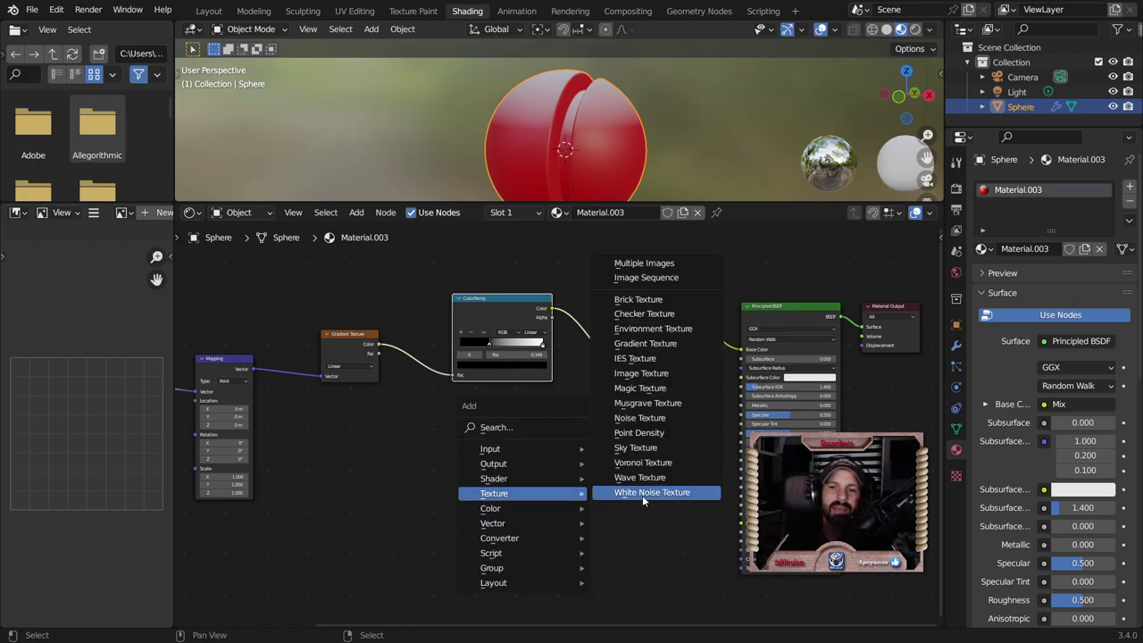
mouse_move(494, 493)
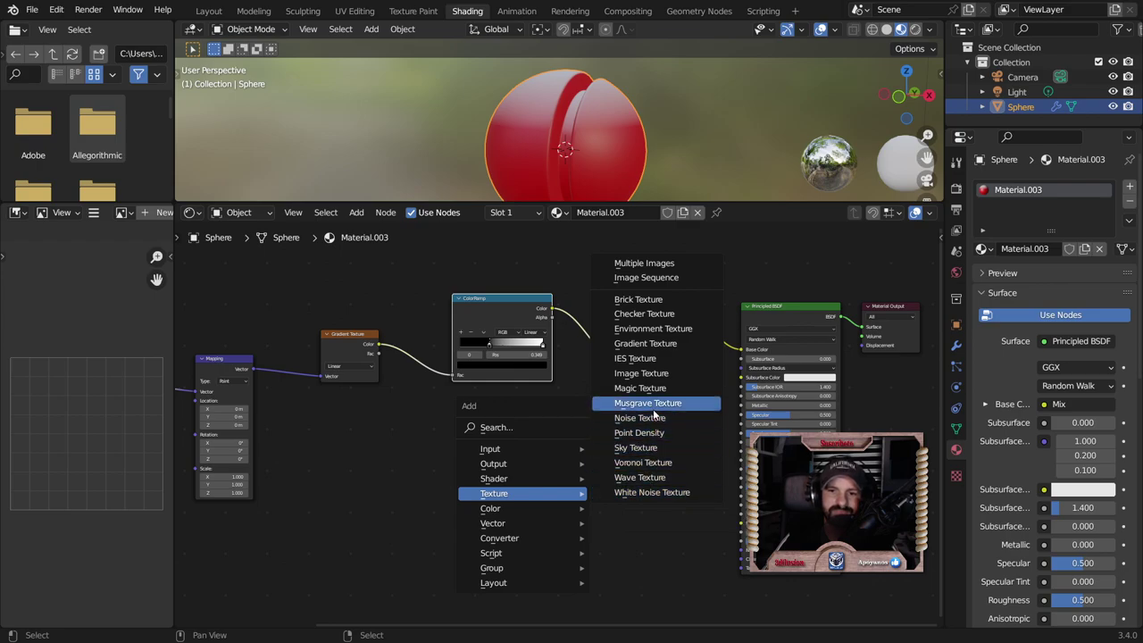
- Add a Noise Texture node (Scale 5, Detail 2) and position it below the ColorRamp
left_click(642, 418)
left_click(457, 415)
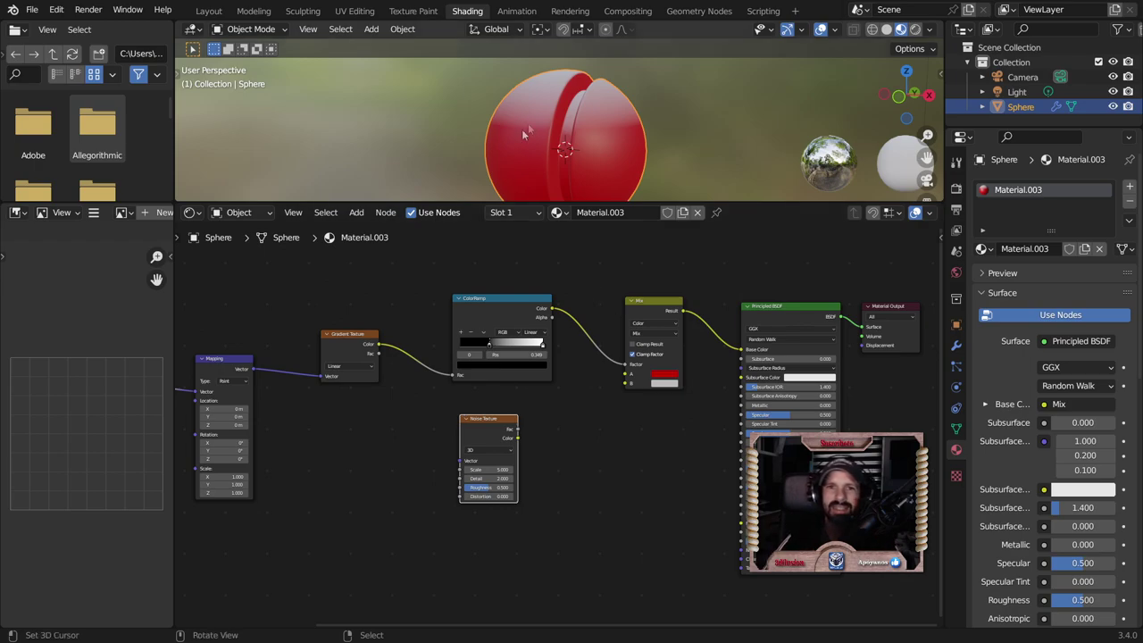
scroll(610, 447, "up", 2)
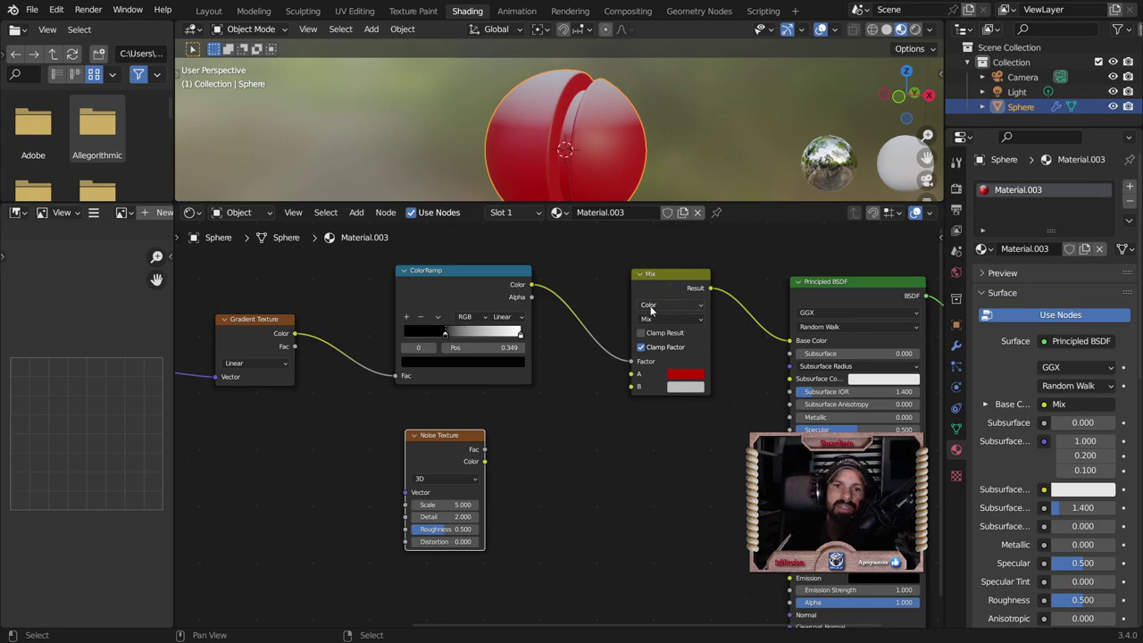
mouse_move(440, 449)
left_mouse_down()
mouse_move(425, 445)
mouse_move(492, 439)
left_mouse_up()
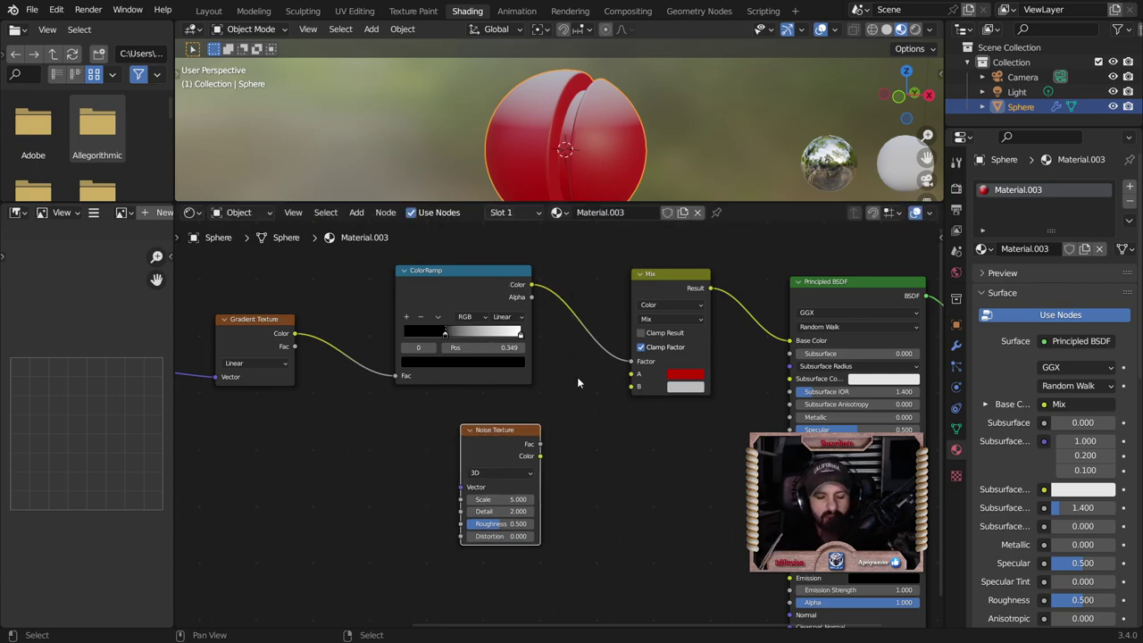
- Drop a Math Add node onto the ColorRamp–Mix link and feed Noise Texture Fac into its second Value
key("shift+a")
mouse_move(513, 423)
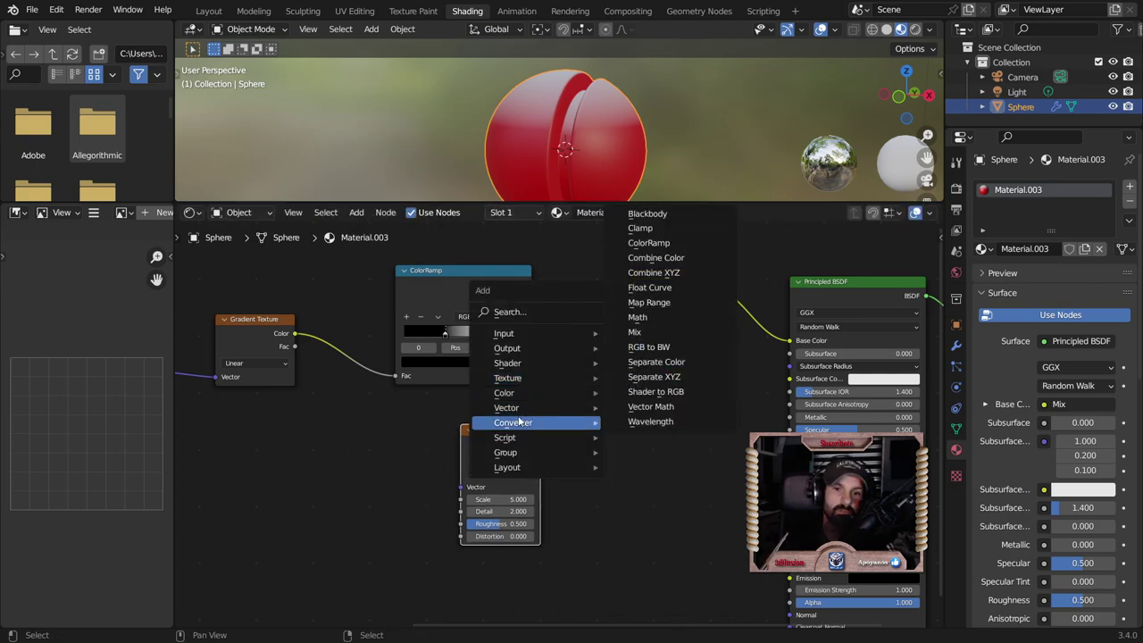
left_click(668, 320)
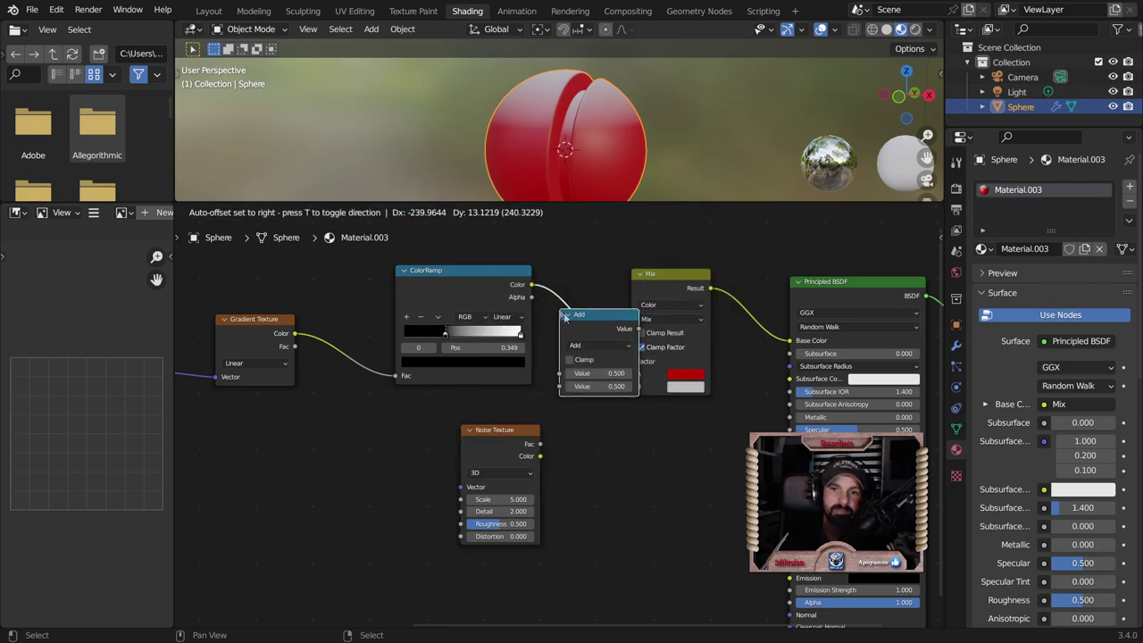
left_click(616, 321)
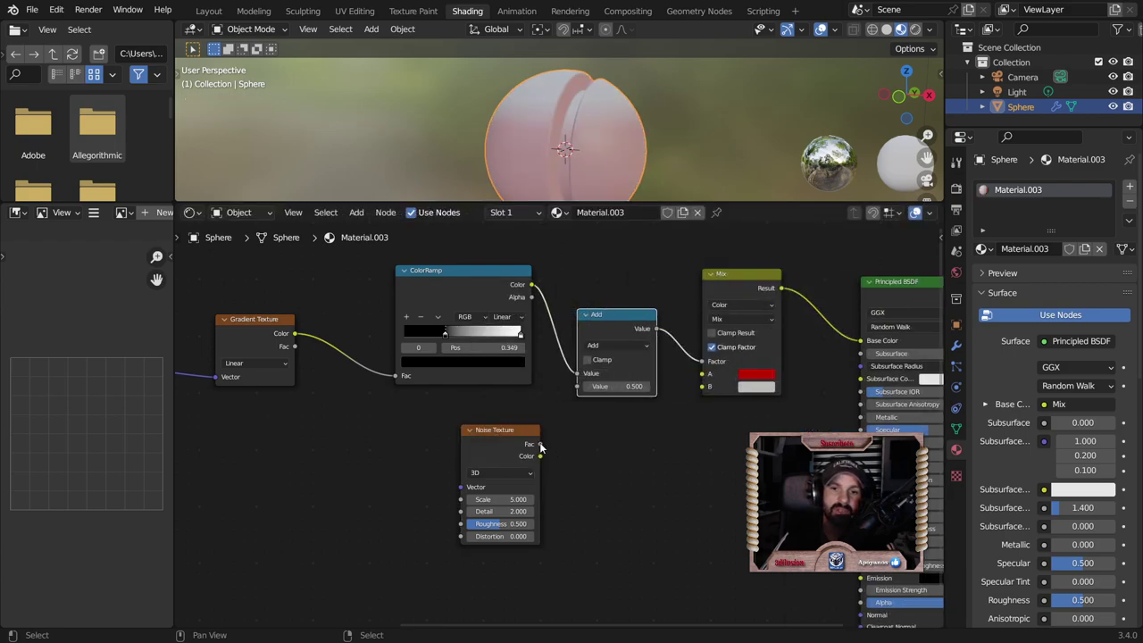
scroll(559, 425, "up", 1)
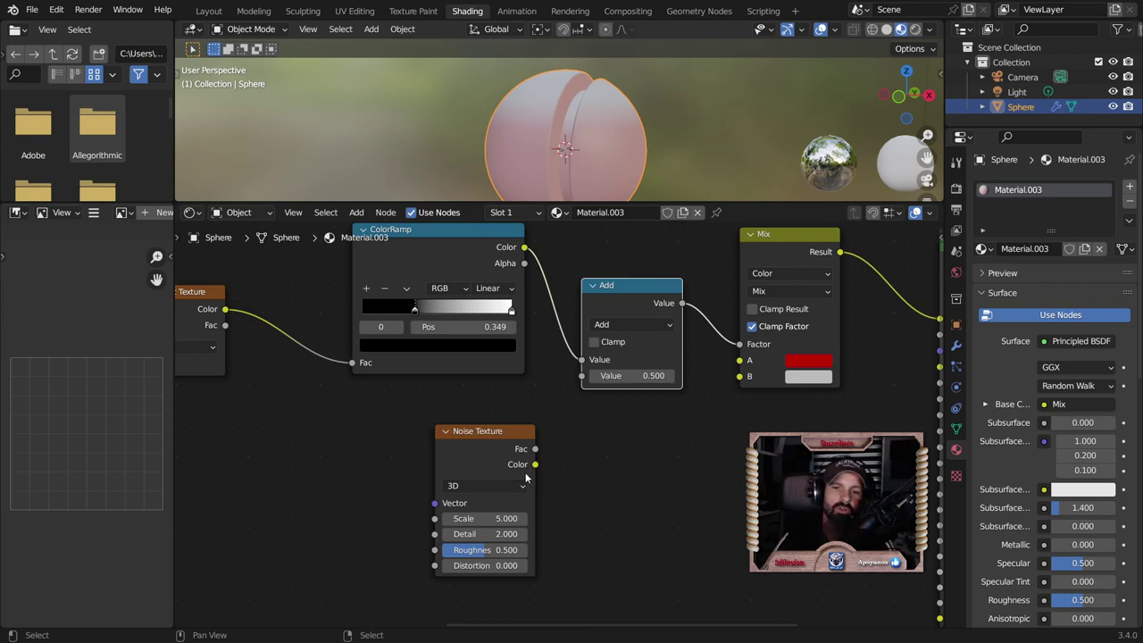
left_click_drag(535, 465, 740, 478)
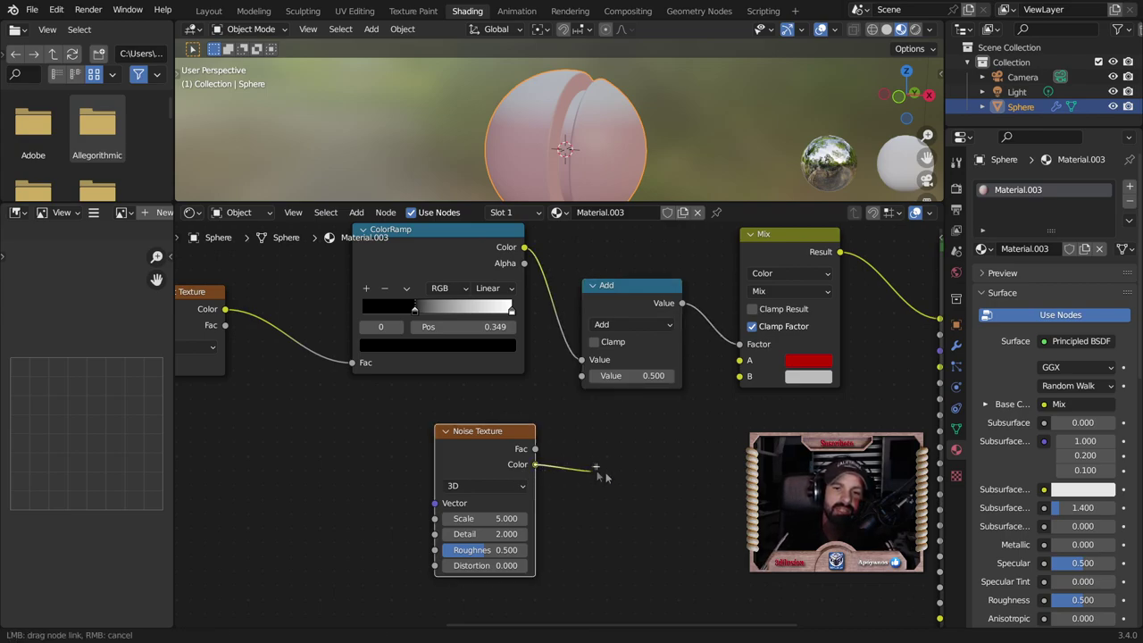
right_click(739, 477)
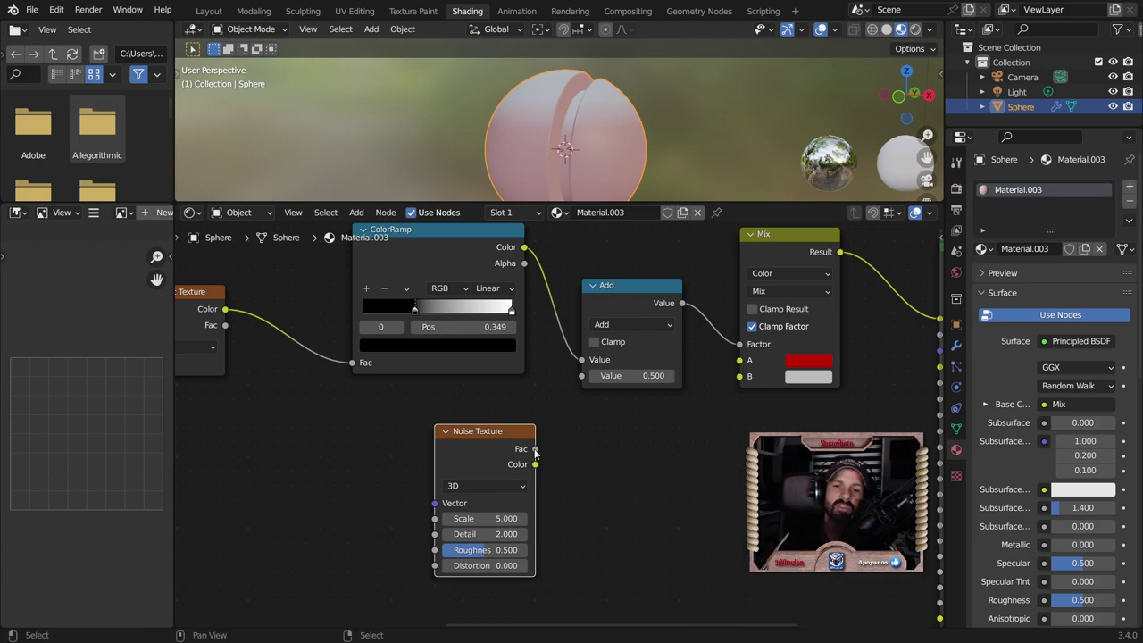
left_click_drag(535, 449, 583, 380)
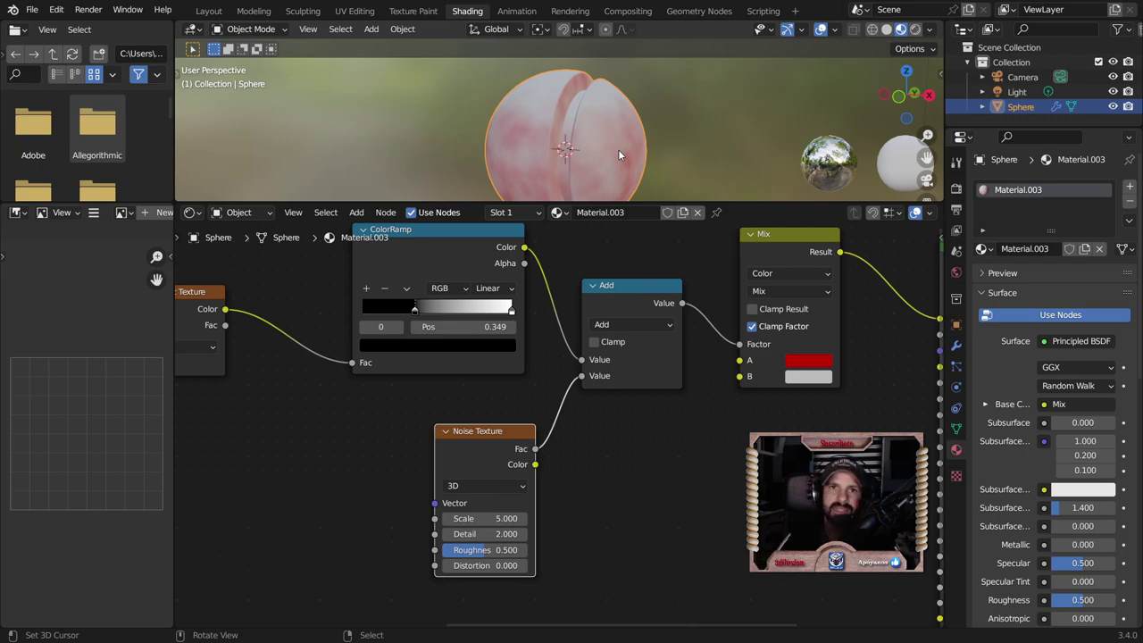
- Switch the Math node's operation from Add to Subtract and check the sphere
left_click(625, 325)
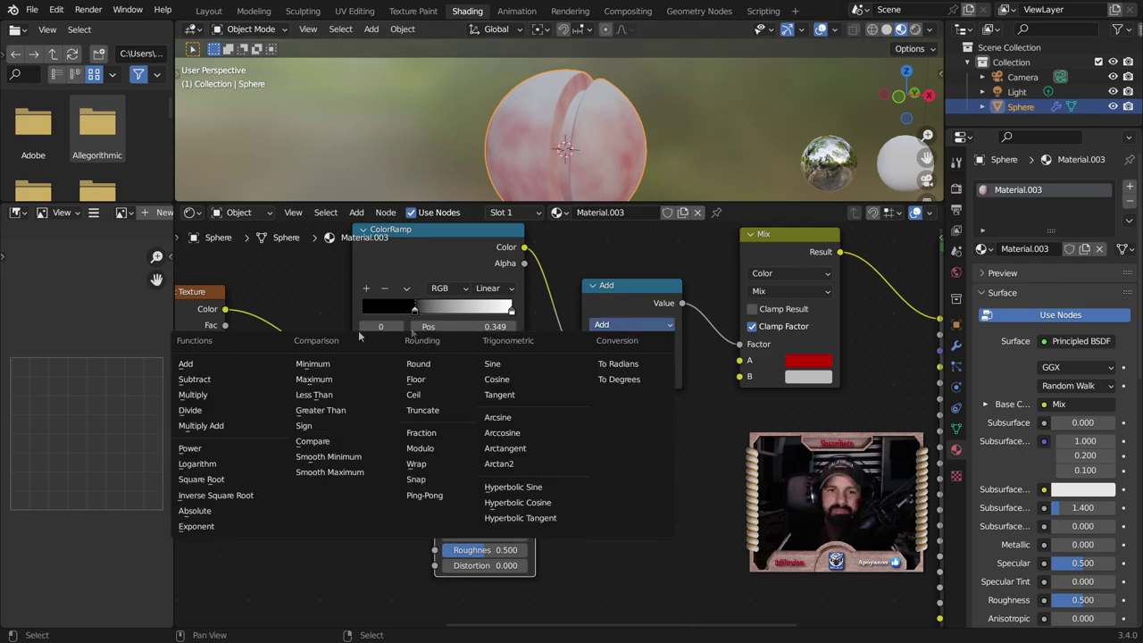
left_click(222, 380)
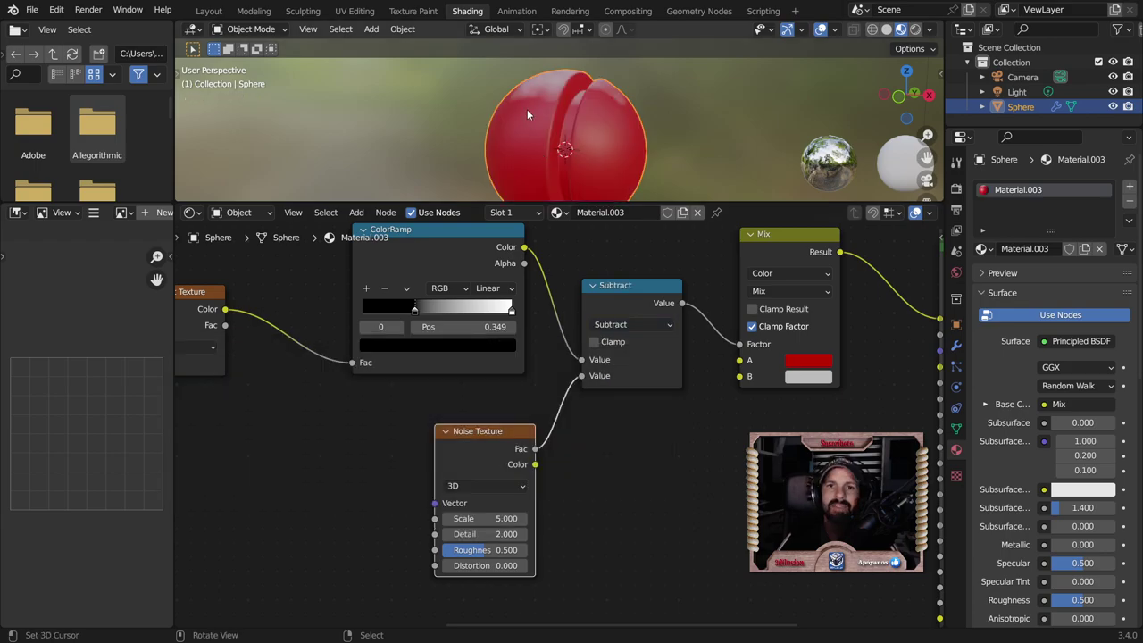
middle_click_drag(527, 114, 597, 190)
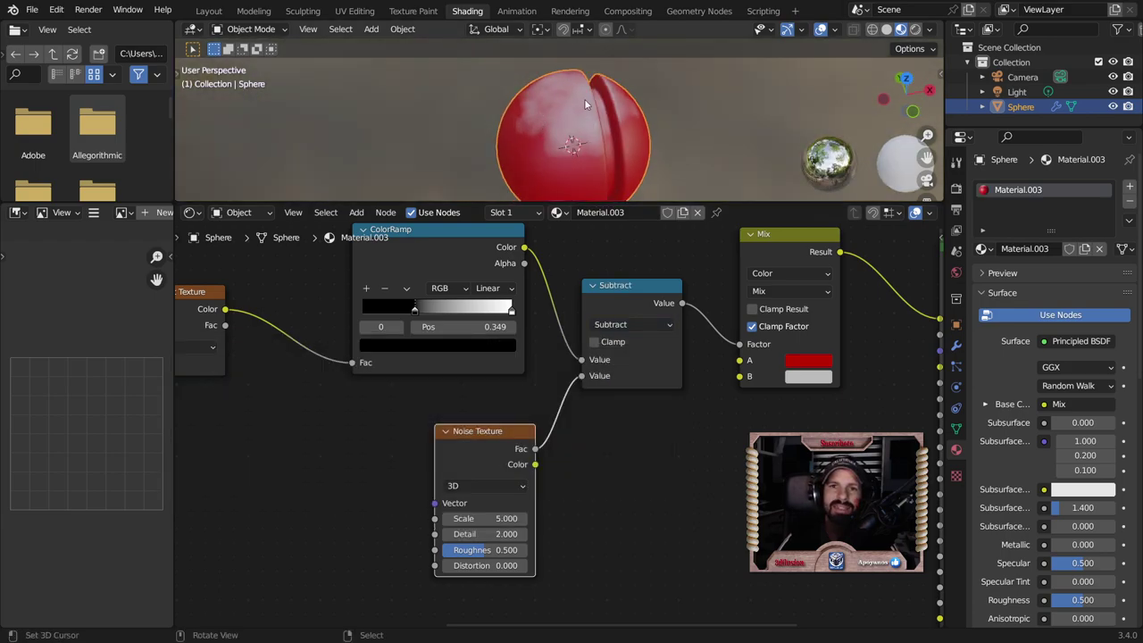
middle_click_drag(640, 108, 529, 161)
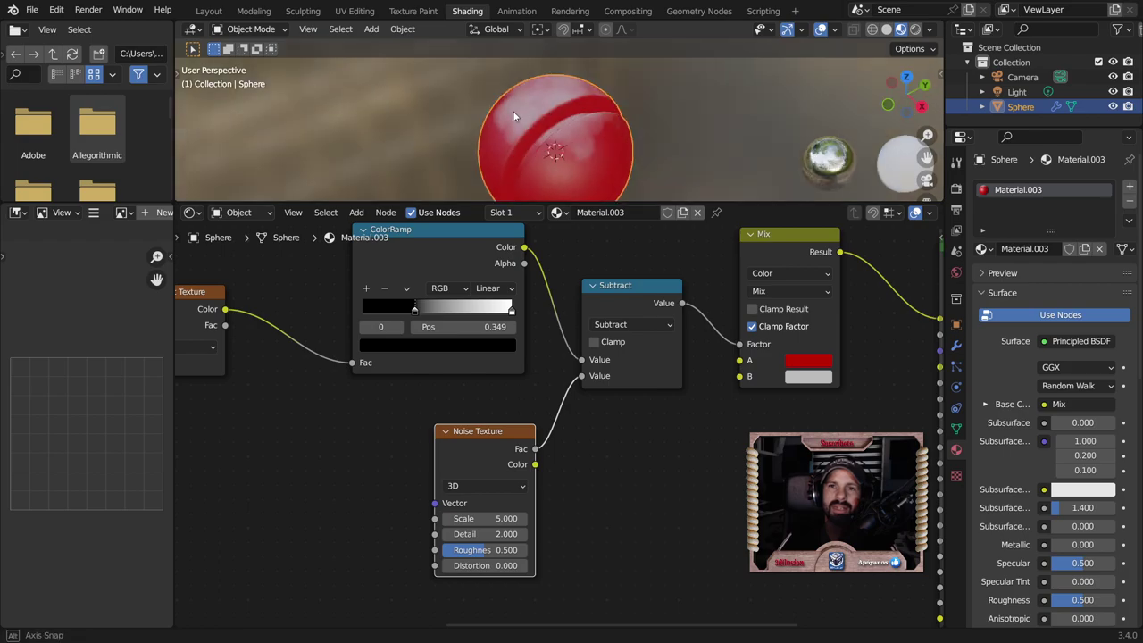
middle_click_drag(618, 105, 664, 109)
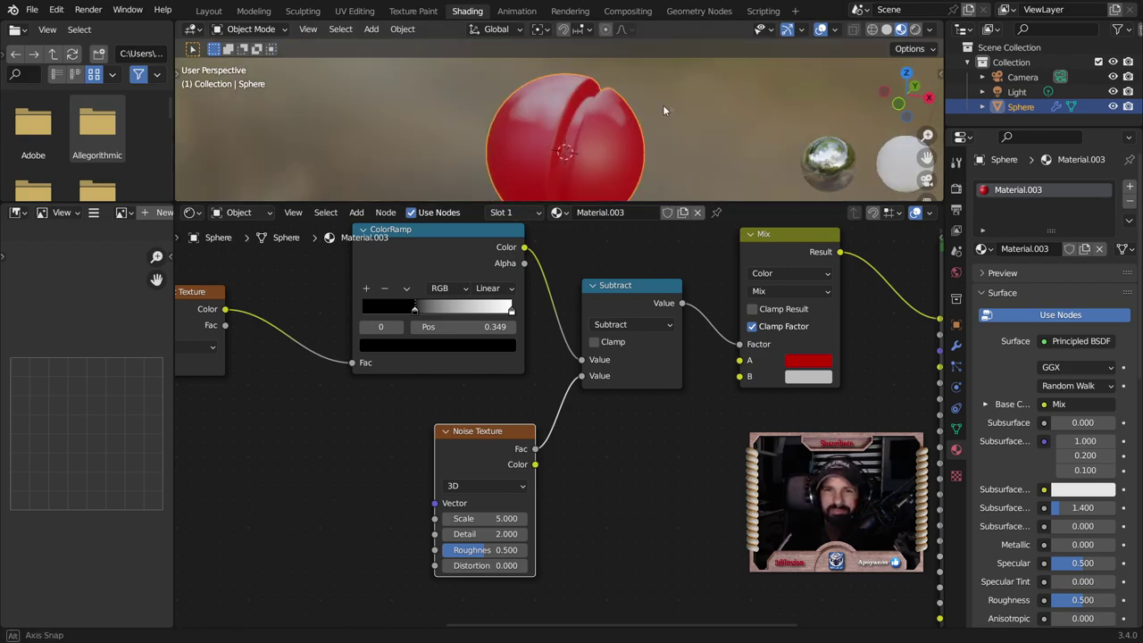
scroll(580, 455, "up", 2)
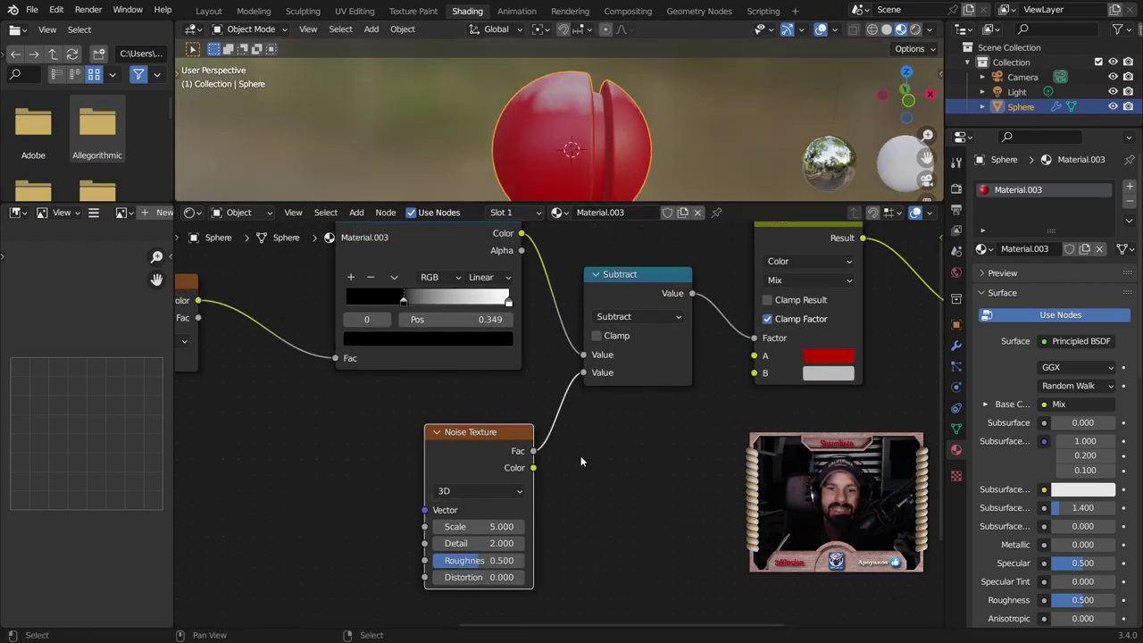
- Set Noise Texture Roughness to 1.000 and Detail to 13.500, inspecting the result
double_click(478, 576)
type("1")
key("Return")
double_click(473, 553)
type("7.3")
key("Return")
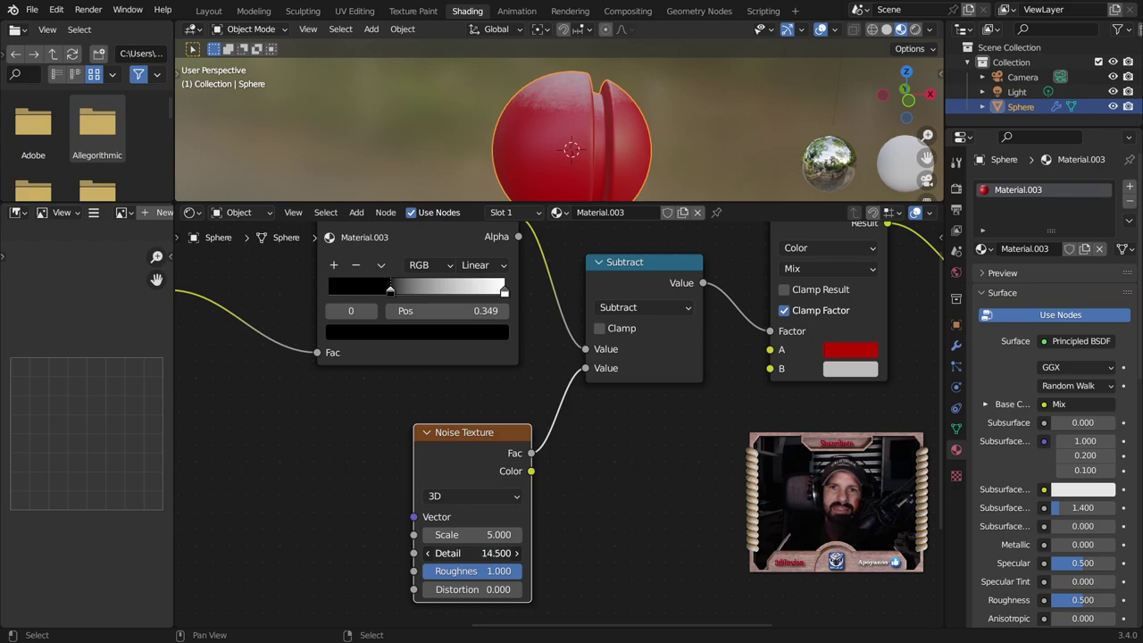
left_click_drag(473, 553, 466, 552)
mouse_move(588, 125)
middle_mouse_down()
mouse_move(653, 193)
mouse_move(544, 137)
middle_mouse_up()
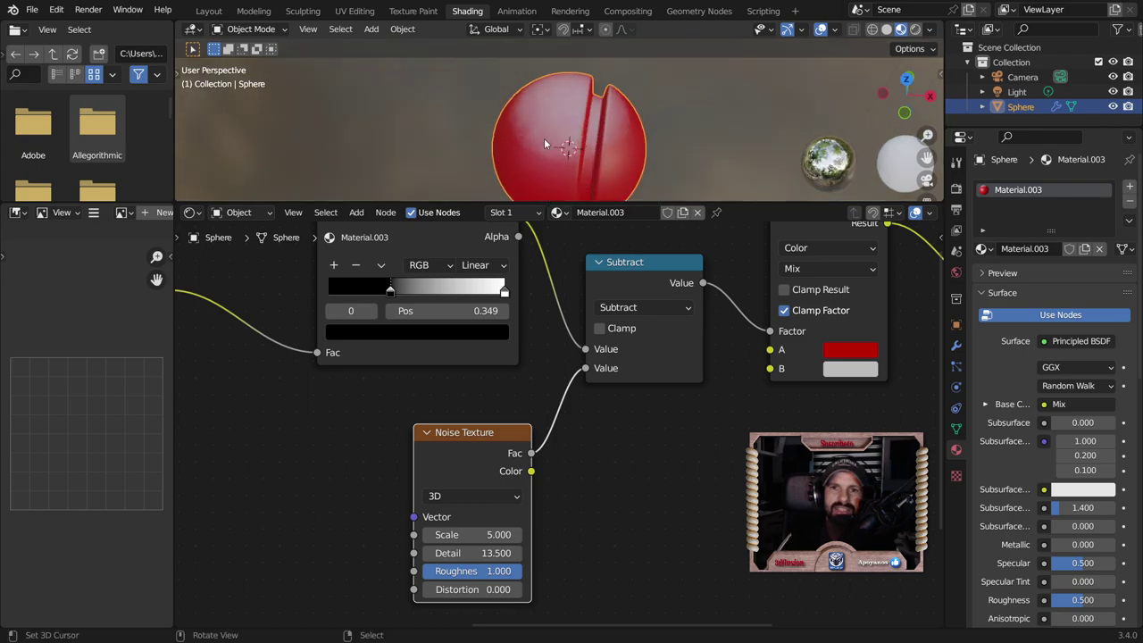
scroll(624, 149, "up", 2)
scroll(620, 195, "up", 1)
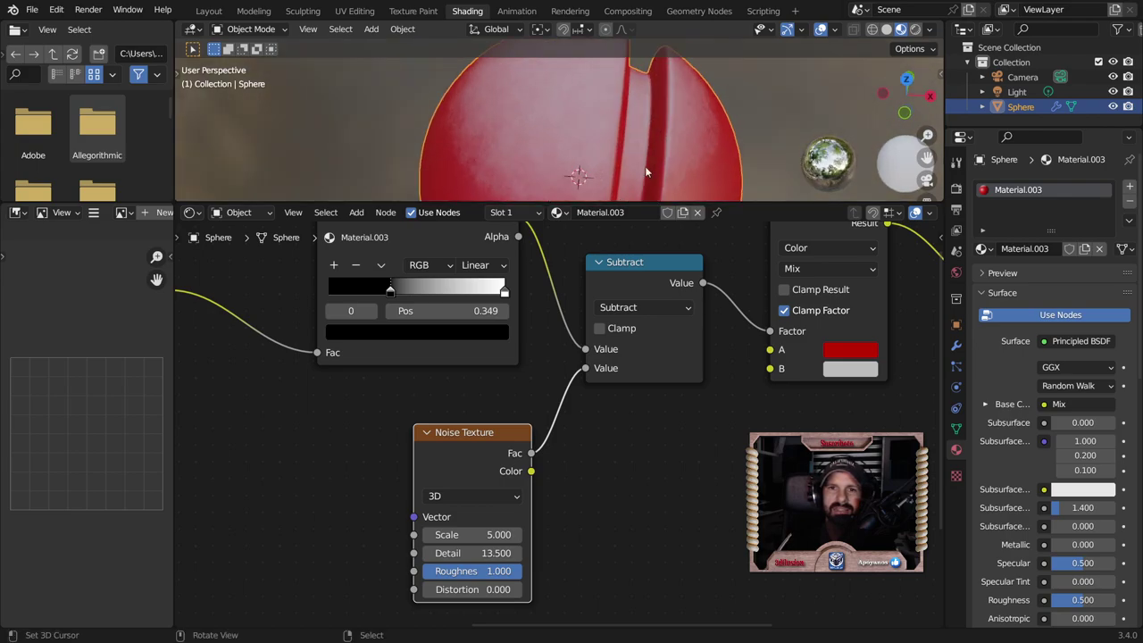
scroll(654, 138, "up", 2)
scroll(619, 147, "down", 2)
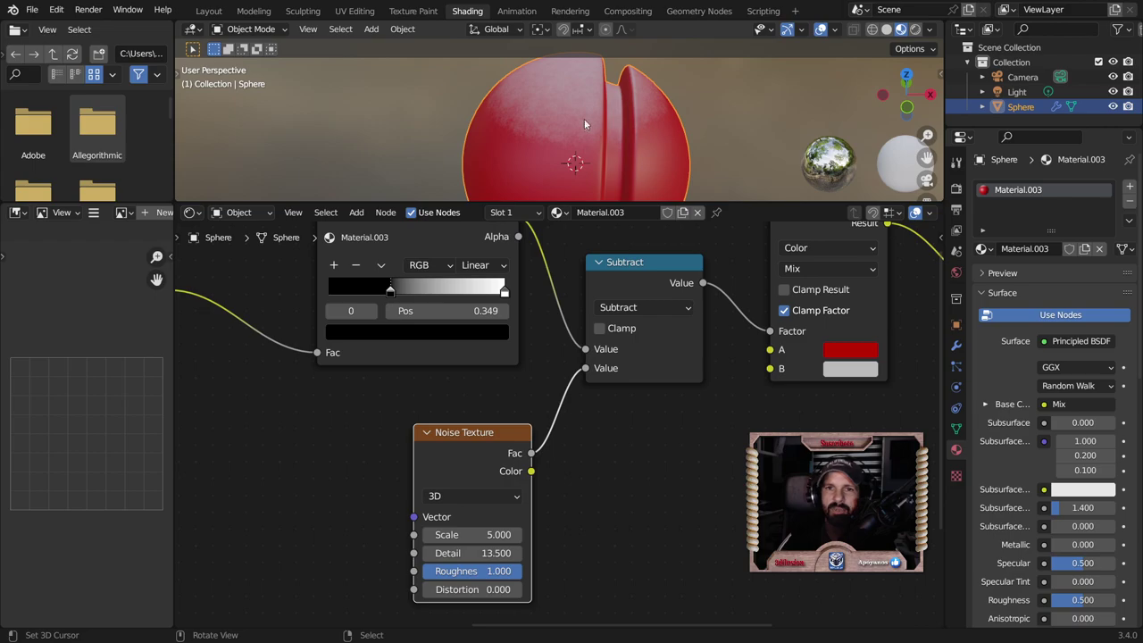
scroll(590, 143, "down", 1)
scroll(422, 393, "down", 1)
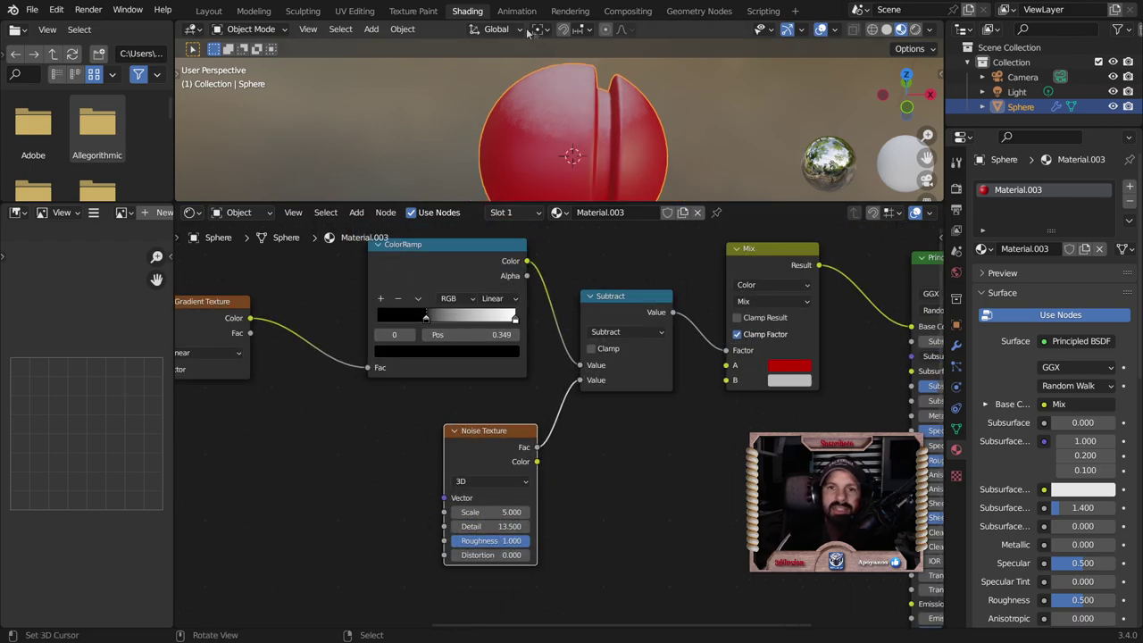
- Move the ColorRamp stops to black at 0.131 and white at 0.829
left_click_drag(426, 314, 387, 326)
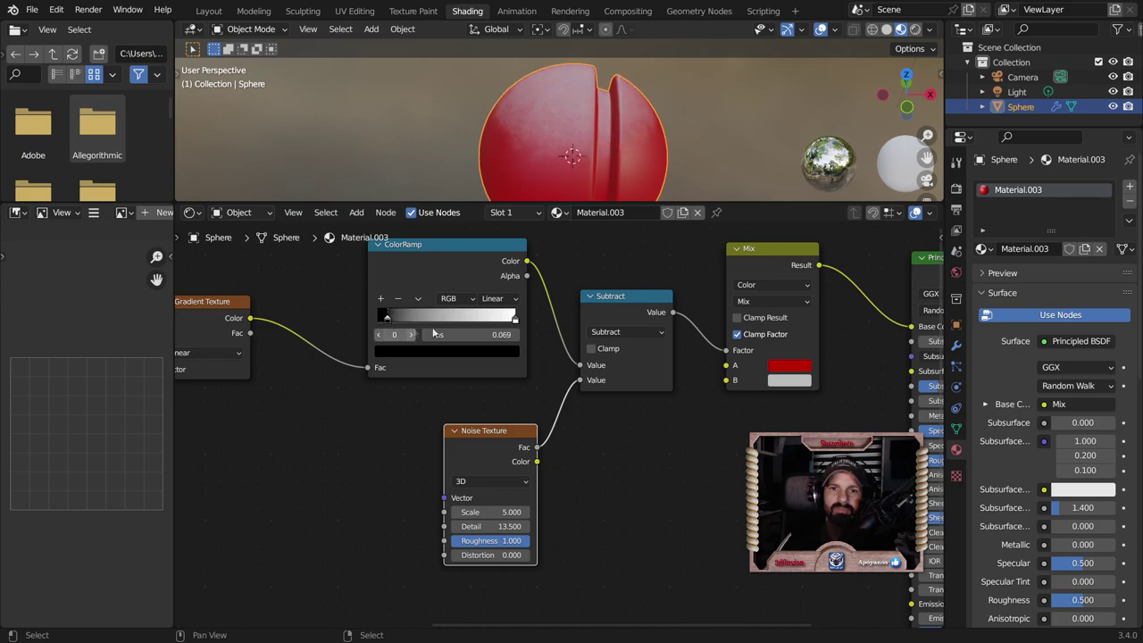
mouse_move(516, 319)
left_mouse_down()
mouse_move(413, 321)
mouse_move(494, 318)
left_mouse_up()
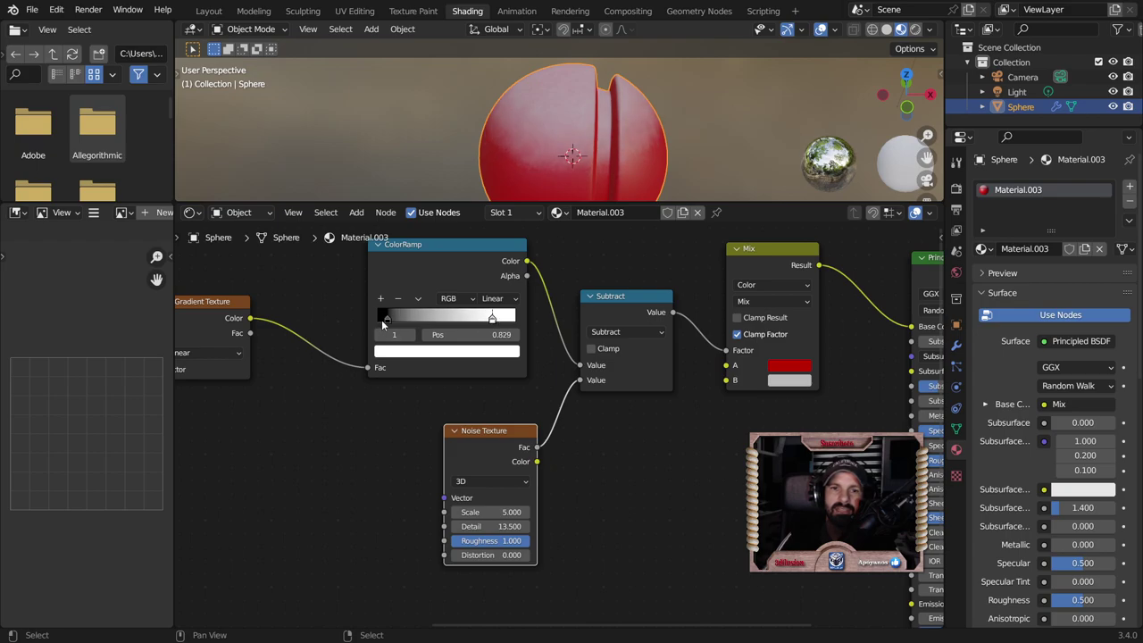
left_click_drag(384, 319, 402, 320)
- Pan to the Mapping node and try adjusting its Location X
scroll(280, 441, "down", 2)
middle_click_drag(280, 441, 692, 411)
mouse_move(472, 390)
left_mouse_down()
mouse_move(500, 390)
mouse_move(471, 390)
left_mouse_up()
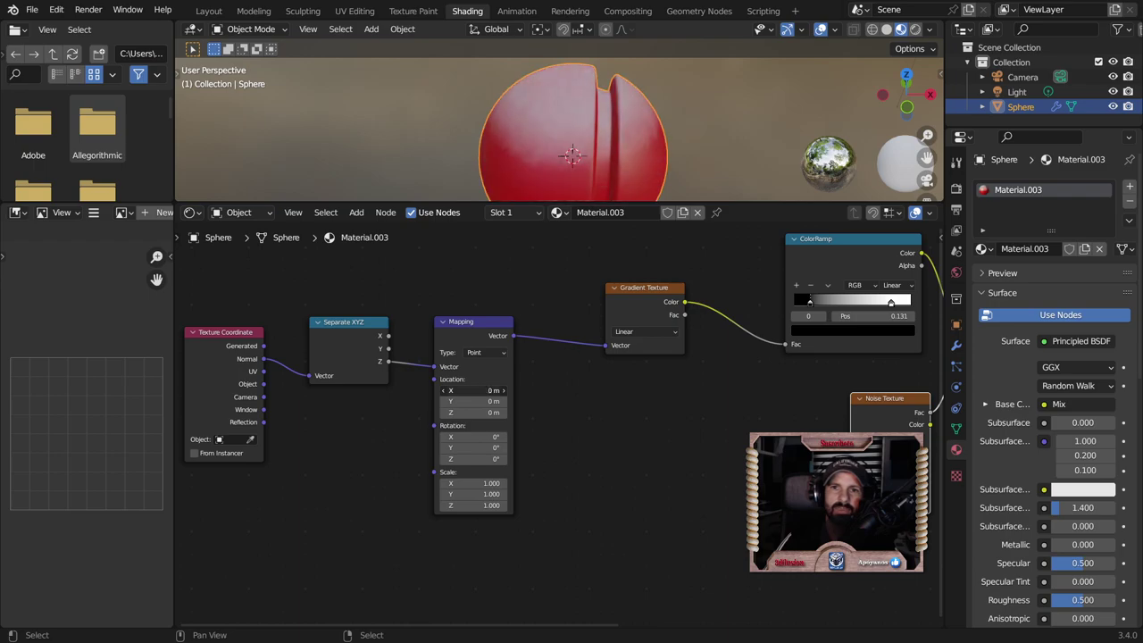
- Orbit around the sphere and enlarge the 3D viewport above the node editor
scroll(558, 174, "down", 3)
mouse_move(558, 170)
middle_mouse_down()
mouse_move(593, 160)
mouse_move(416, 184)
mouse_move(500, 170)
middle_mouse_up()
mouse_move(698, 387)
middle_mouse_down()
mouse_move(433, 374)
mouse_move(457, 362)
middle_mouse_up()
scroll(694, 384, "down", 1)
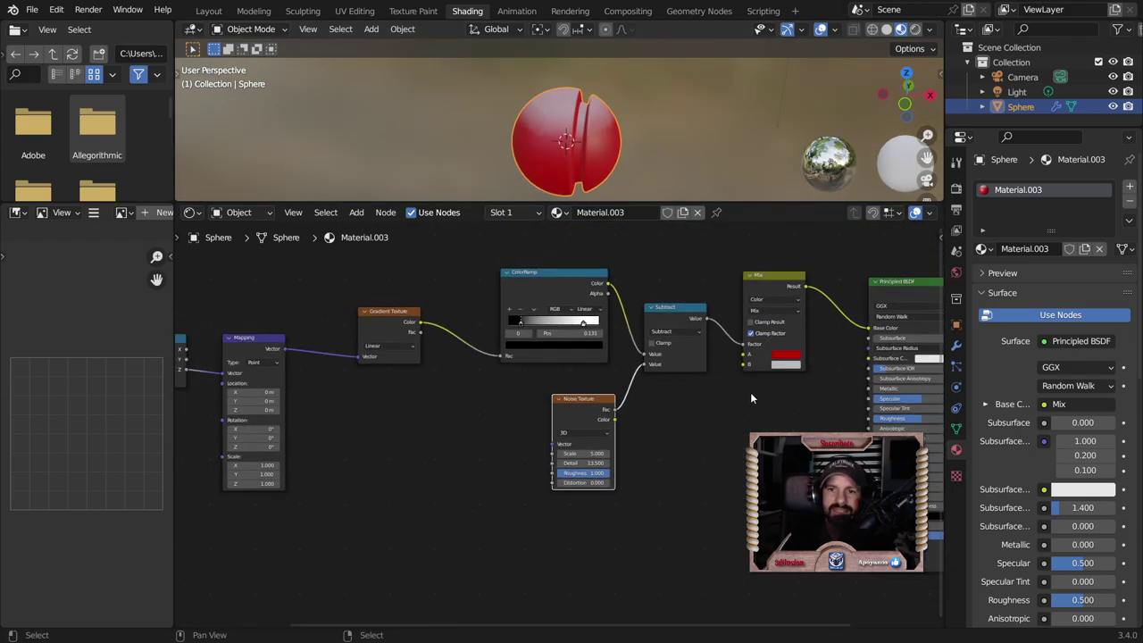
middle_click_drag(633, 182, 662, 153)
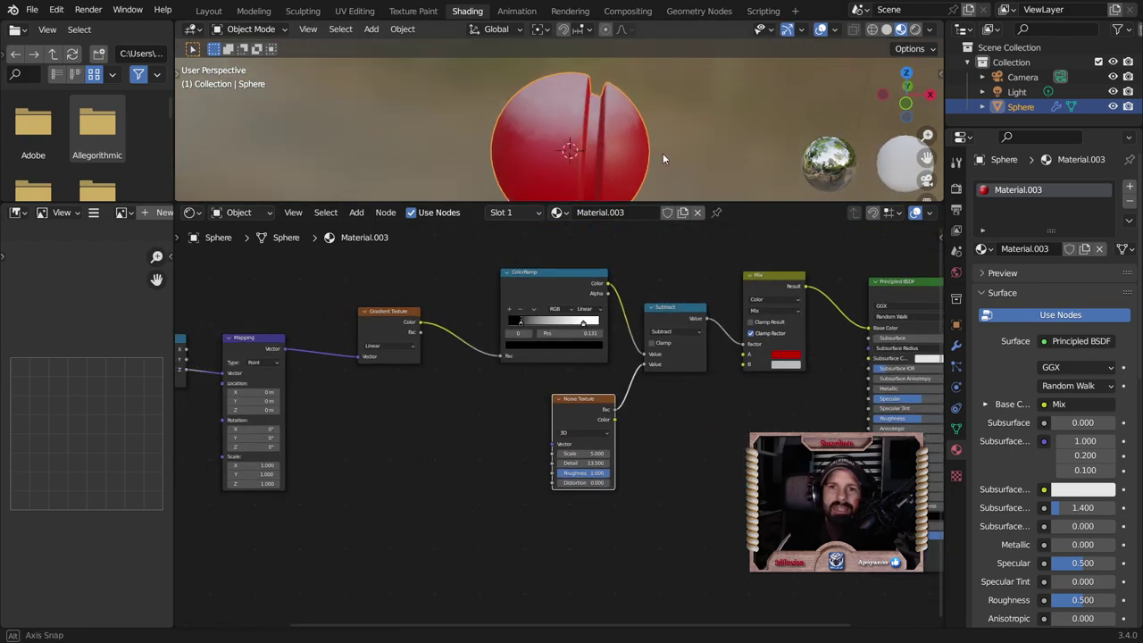
scroll(662, 153, "up", 2)
left_click_drag(721, 204, 706, 284)
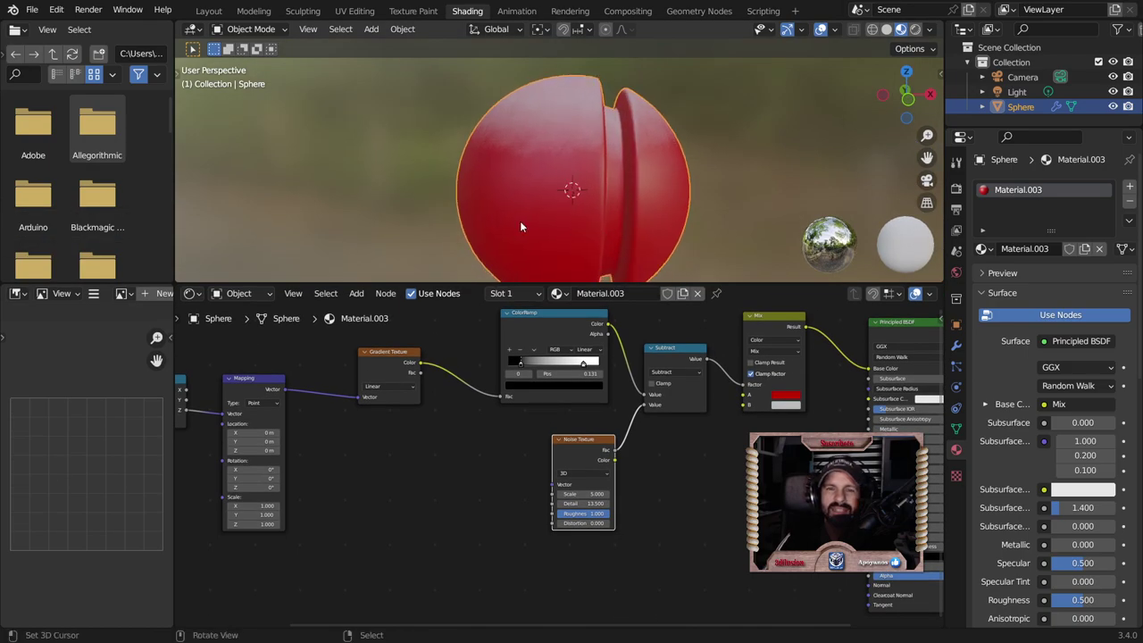
- Shift the Material Output and Principled BSDF nodes to the right
mouse_move(625, 483)
middle_mouse_down()
mouse_move(656, 499)
mouse_move(390, 516)
middle_mouse_up()
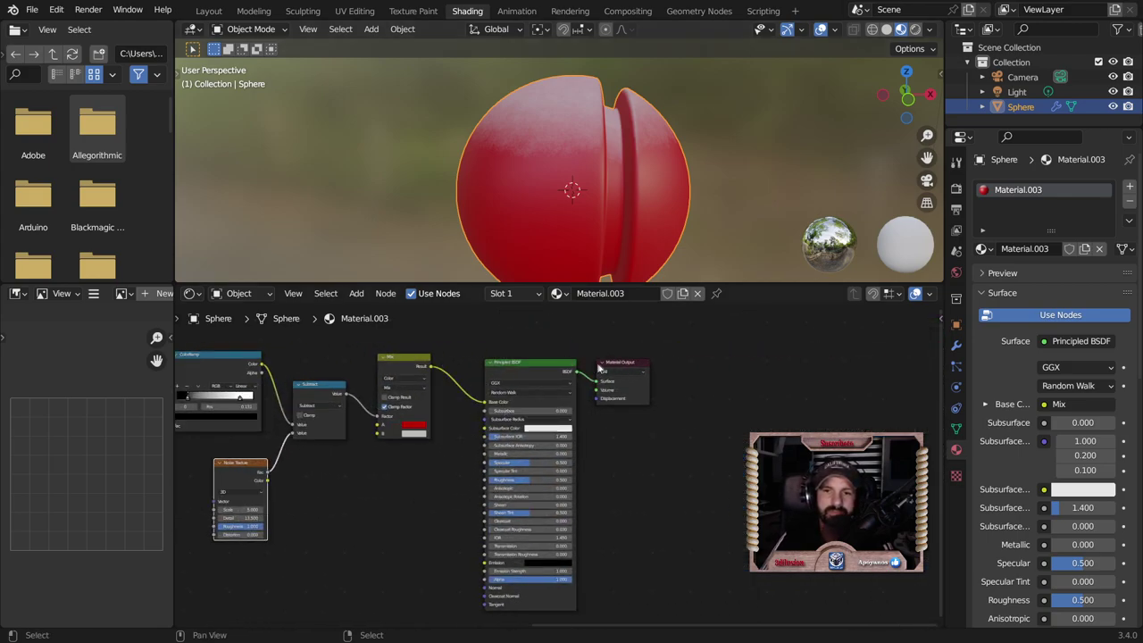
left_click_drag(596, 368, 760, 366)
left_click_drag(568, 364, 717, 365)
scroll(563, 465, "left", 3, "ctrl")
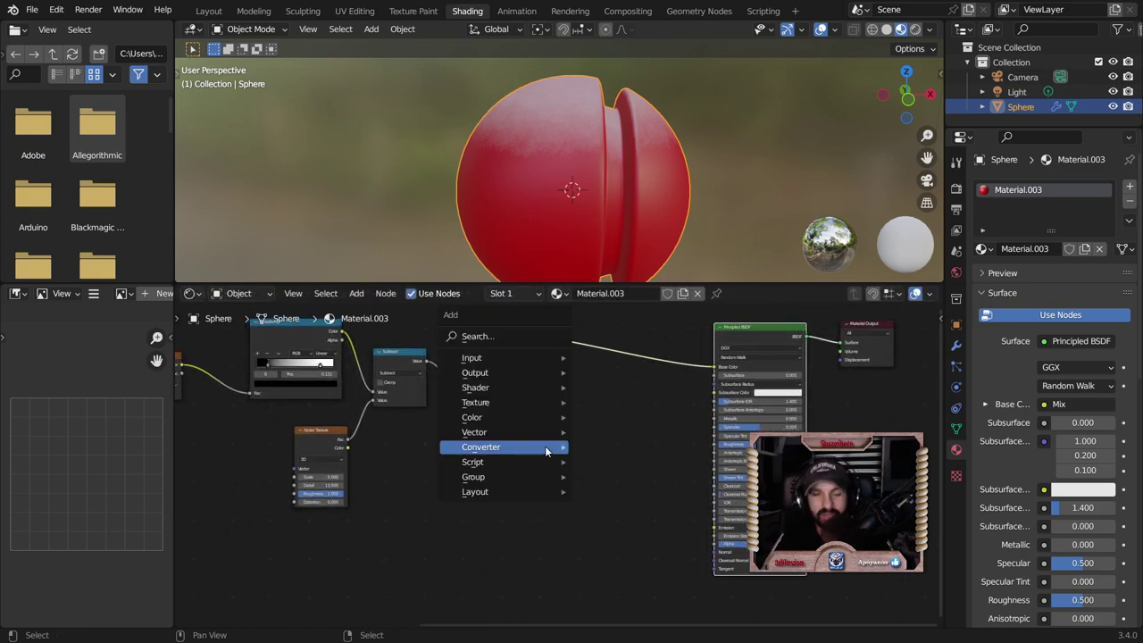
- Add a second ColorRamp node (Fac 0.500) below the Mix node, ahead of the Principled BSDF
key("shift+a")
left_click(625, 266)
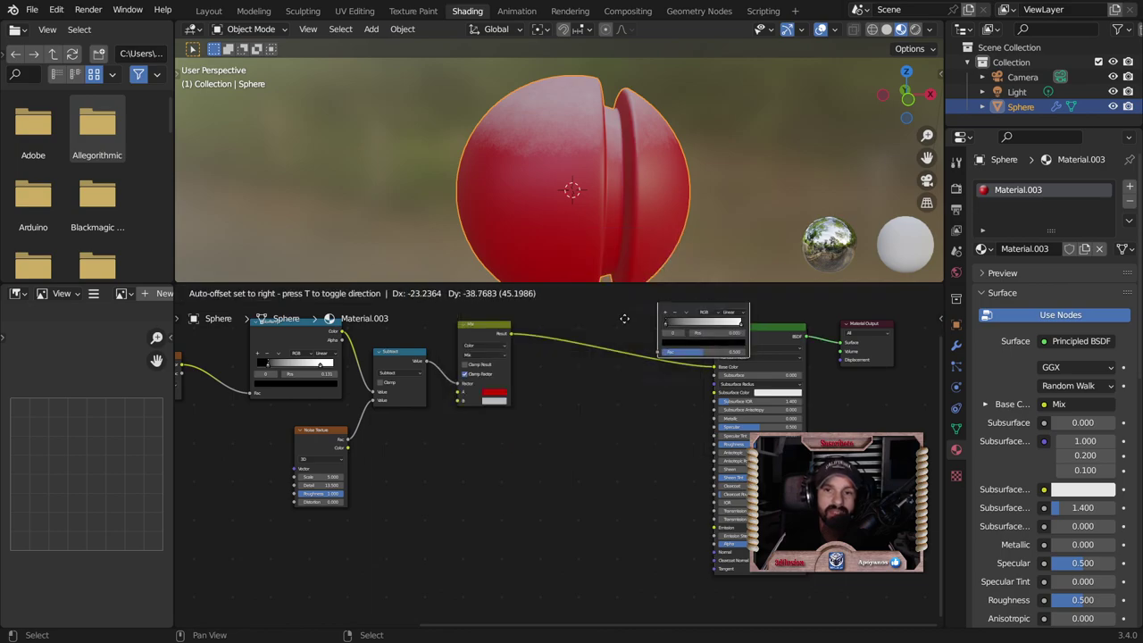
left_click(563, 415)
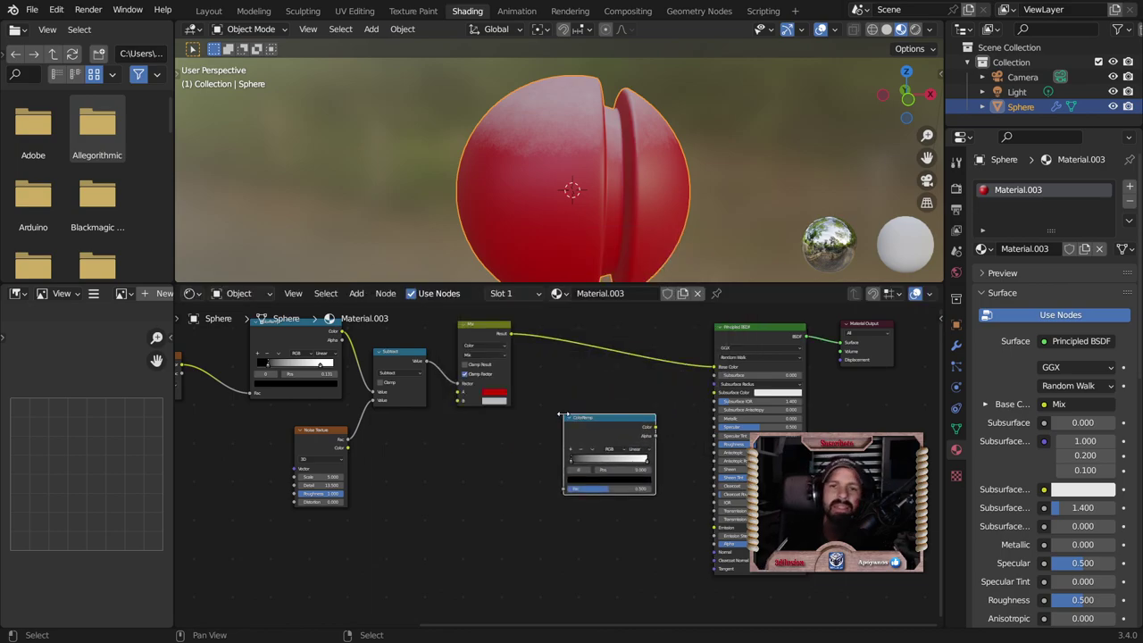
scroll(713, 429, "up", 1)
scroll(712, 429, "up", 1)
scroll(568, 459, "up", 1)
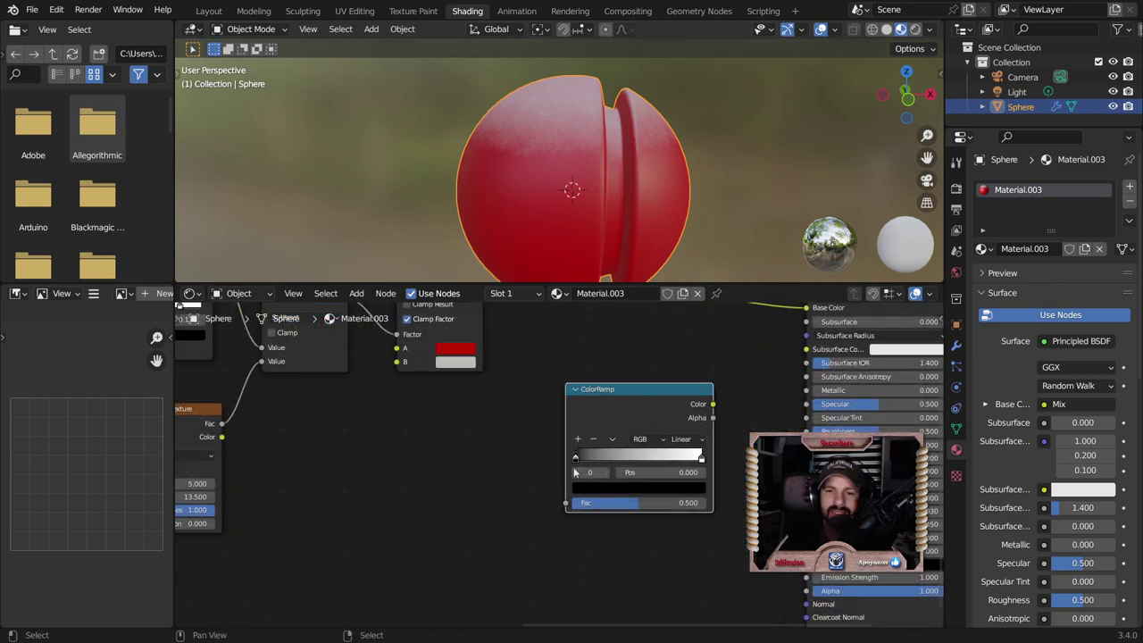
mouse_move(577, 461)
left_mouse_down()
mouse_move(674, 454)
mouse_move(564, 471)
left_mouse_up()
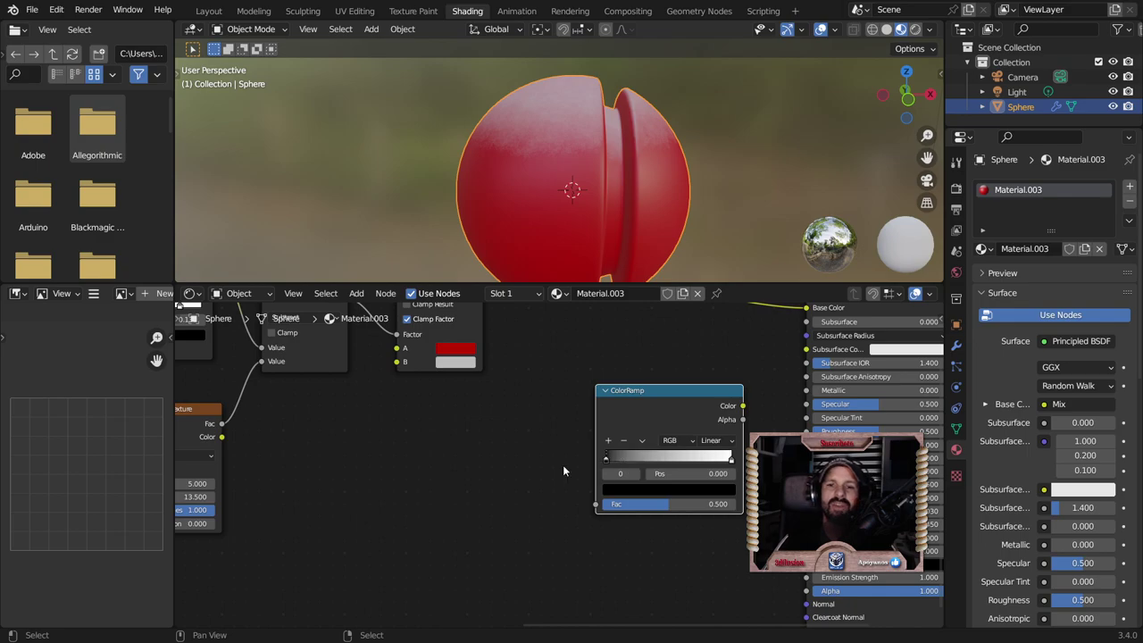
key("shift+a")
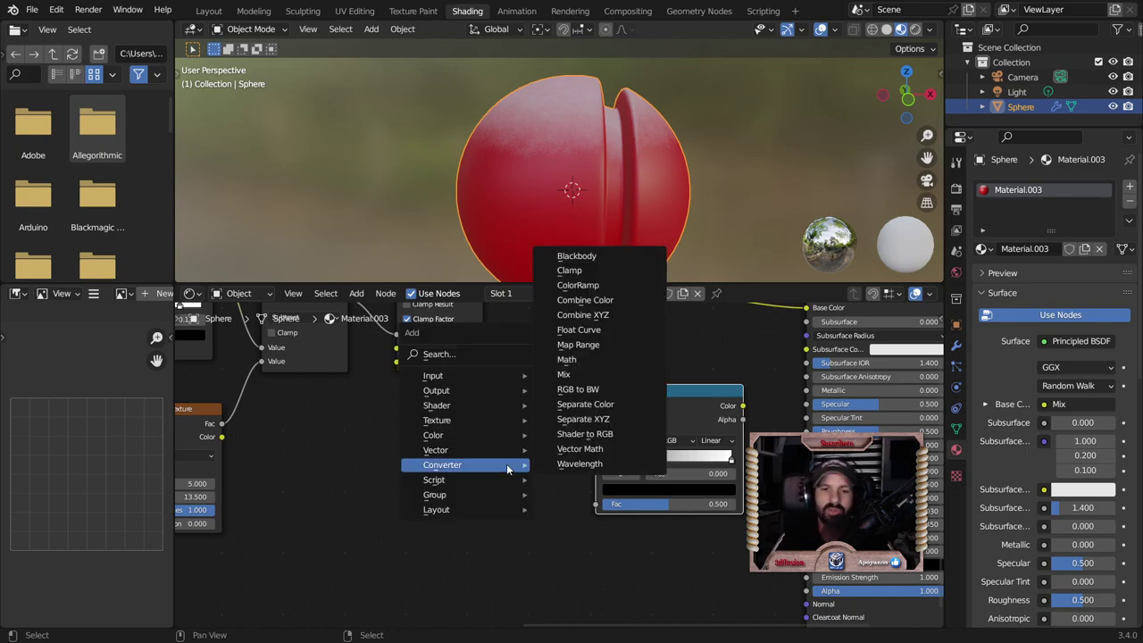
left_click(592, 361)
left_click(400, 479)
left_click(474, 525)
type("6.5")
key("Return")
left_click(473, 525)
type("0.8")
key("Tab")
type("3.2")
key("Return")
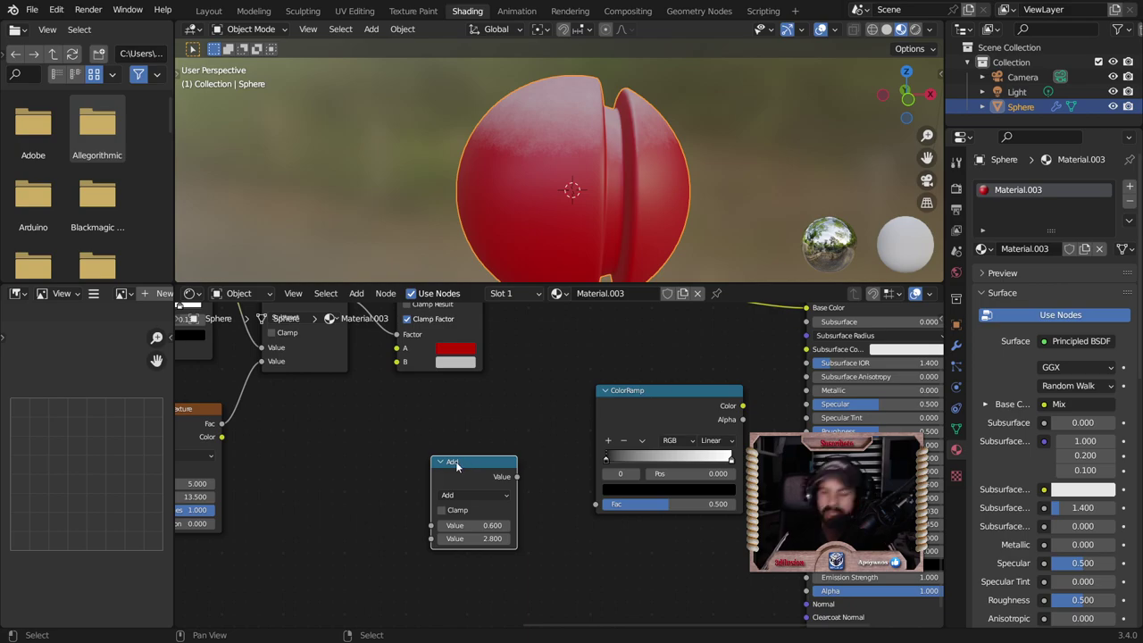
key("x")
scroll(614, 416, "down", 1)
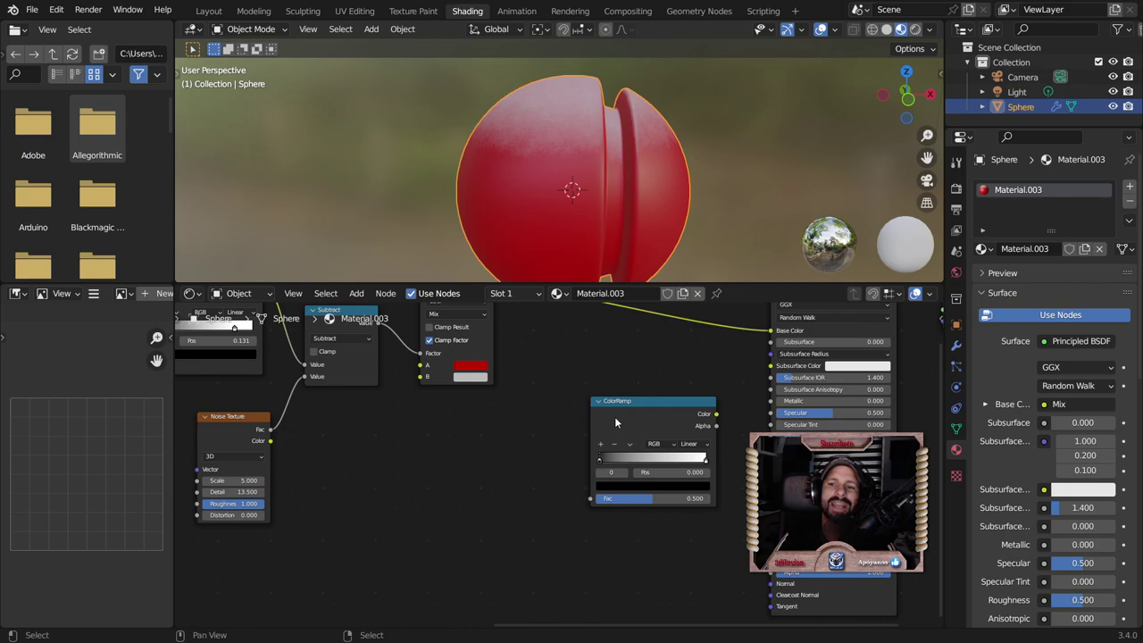
scroll(683, 409, "up", 1)
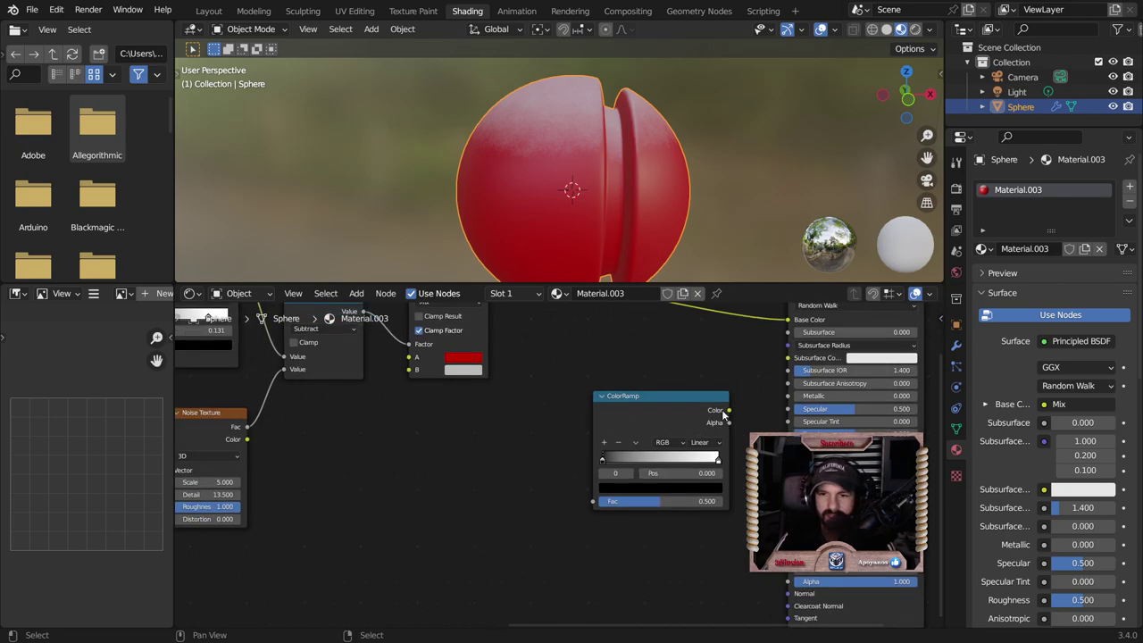
- Link the new ColorRamp to Principled BSDF Roughness, then try a blue left stop and undo it
left_click_drag(730, 411, 767, 431)
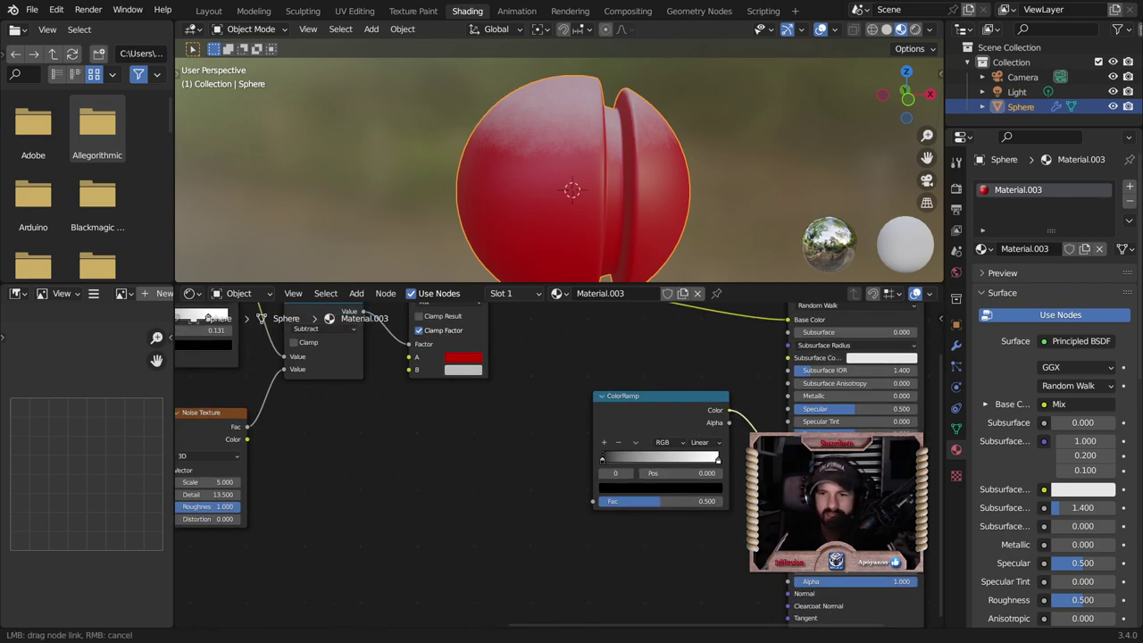
left_click_drag(767, 431, 788, 434)
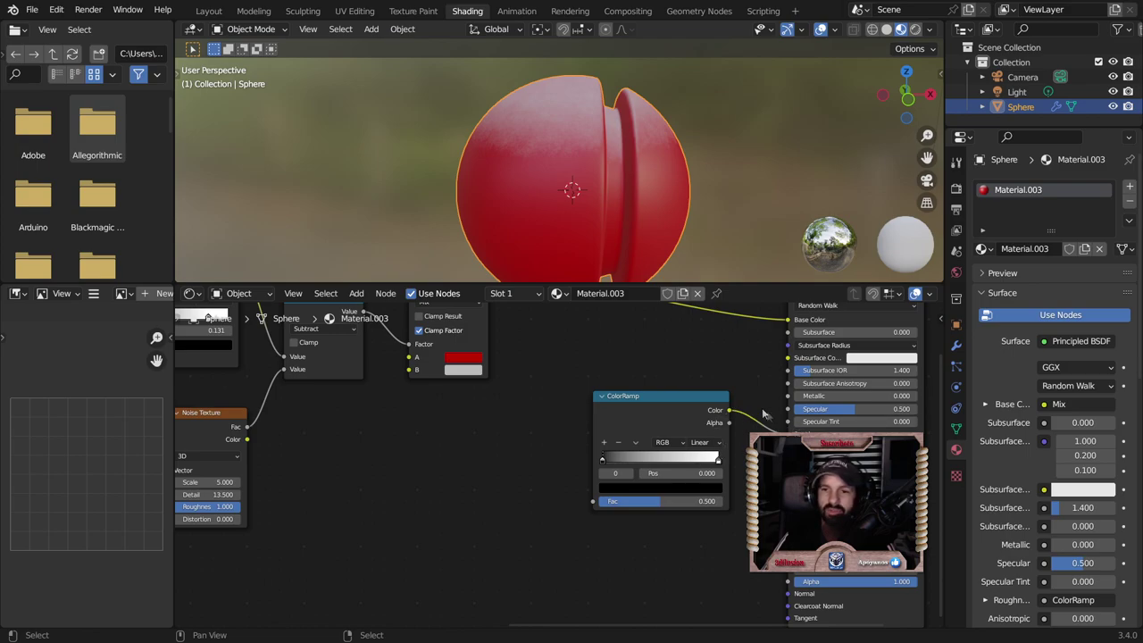
left_click(620, 491)
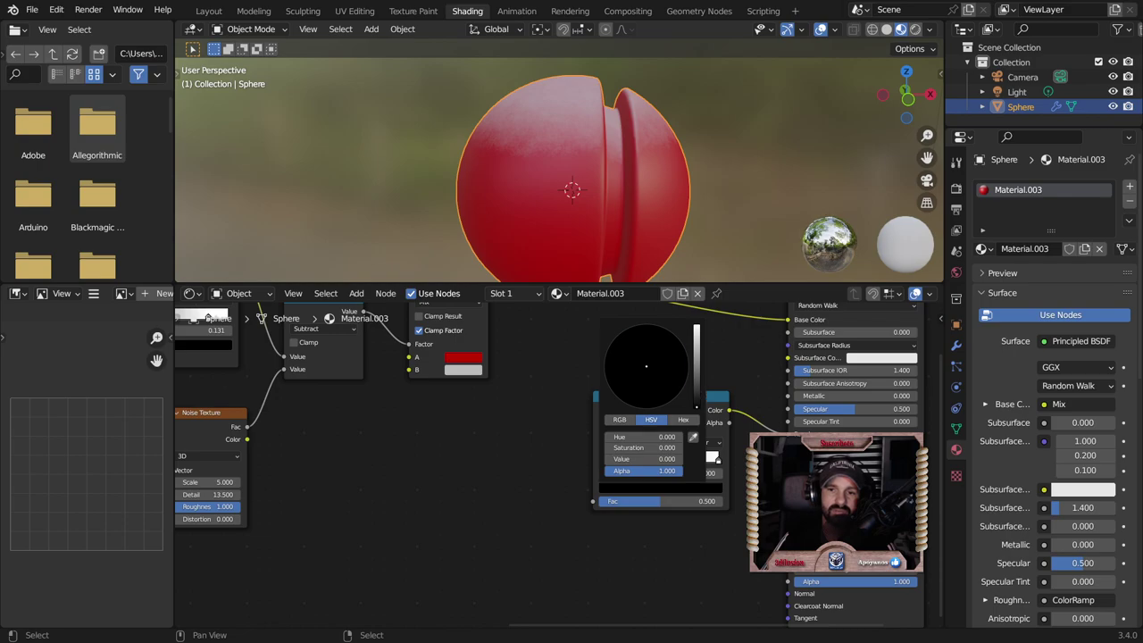
left_click_drag(696, 412, 697, 344)
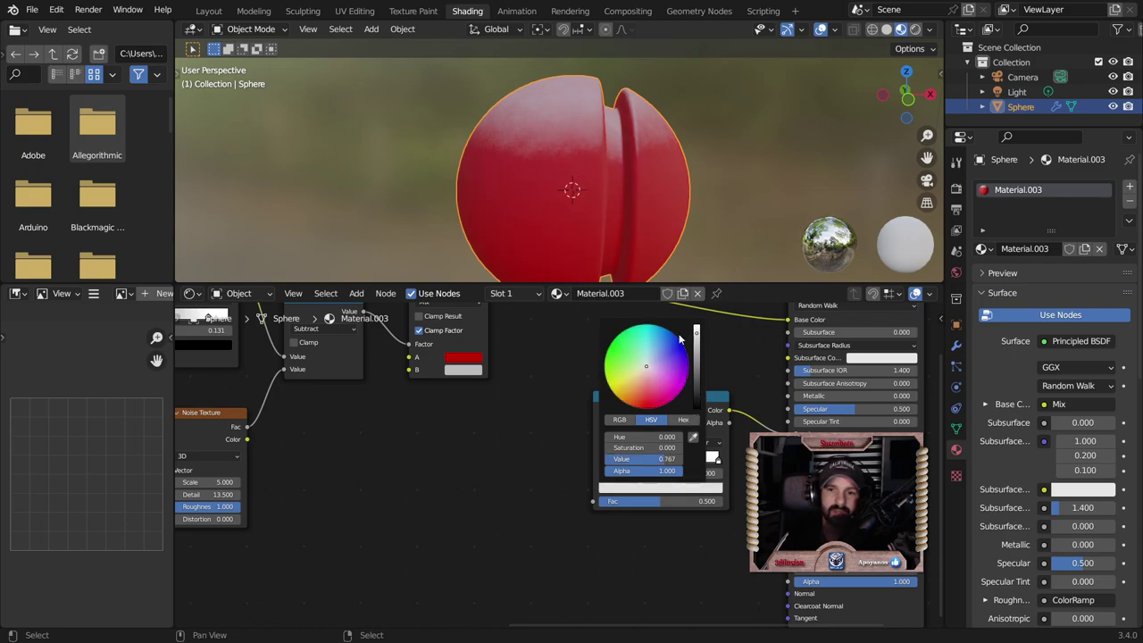
left_click(662, 354)
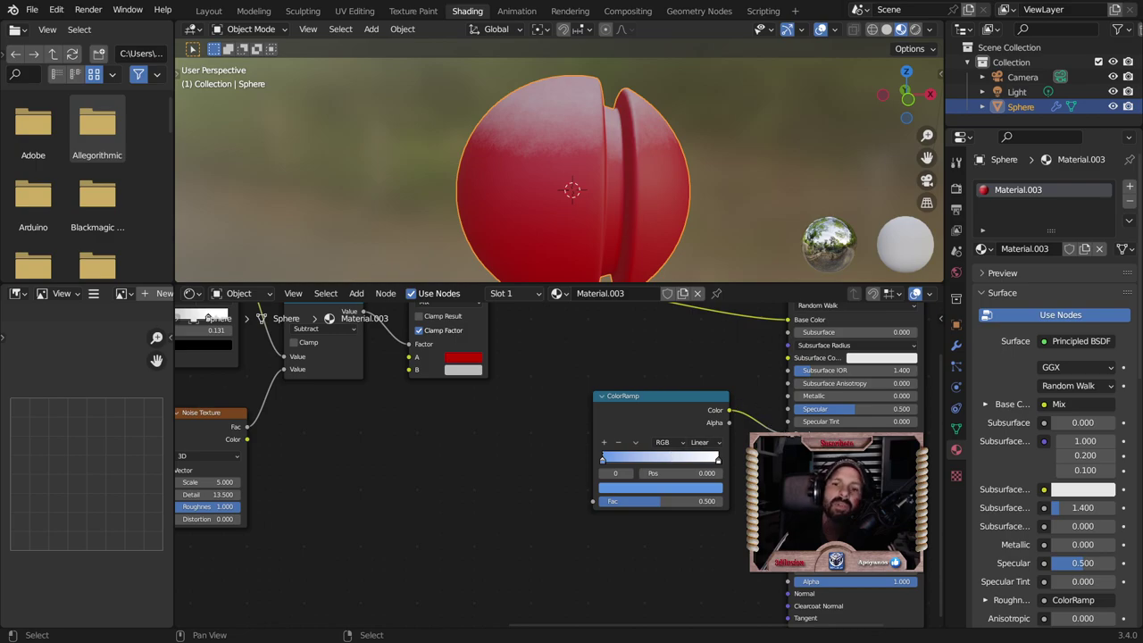
key("ctrl+z")
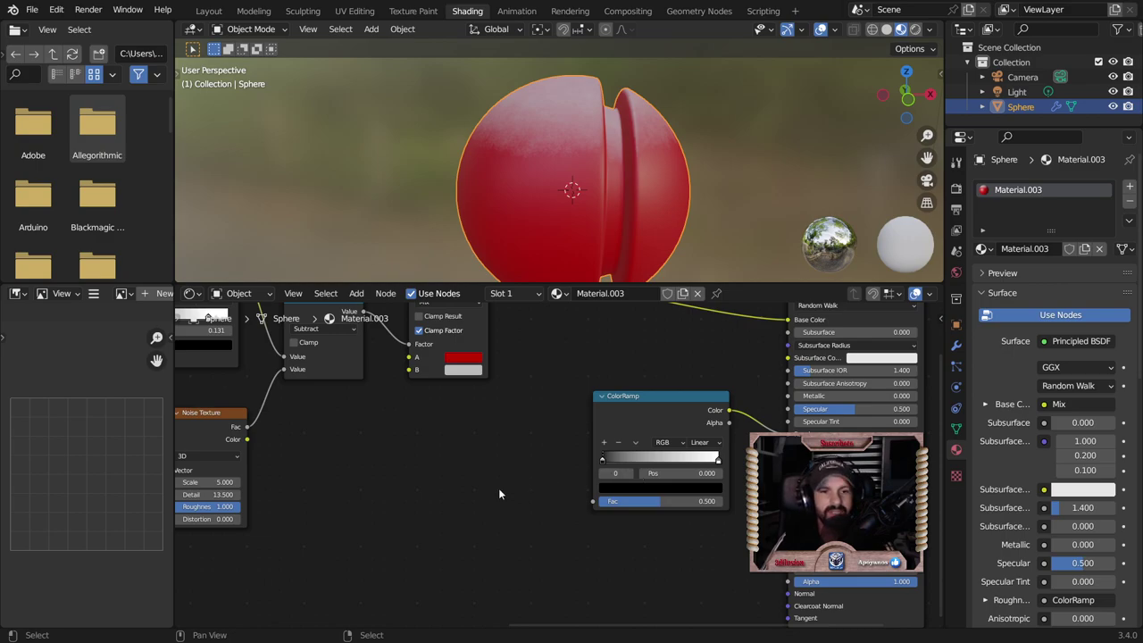
scroll(498, 493, "down", 2)
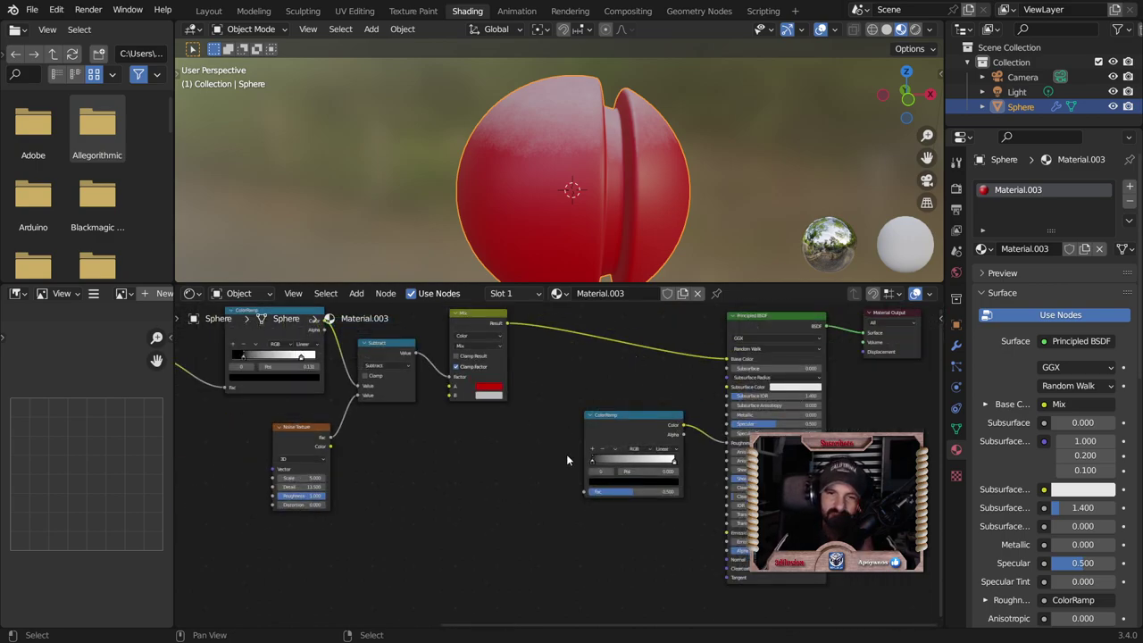
- Connect the Subtract Value output to the roughness ColorRamp's Fac and move the Subtract node lower
left_click_drag(416, 352, 585, 491)
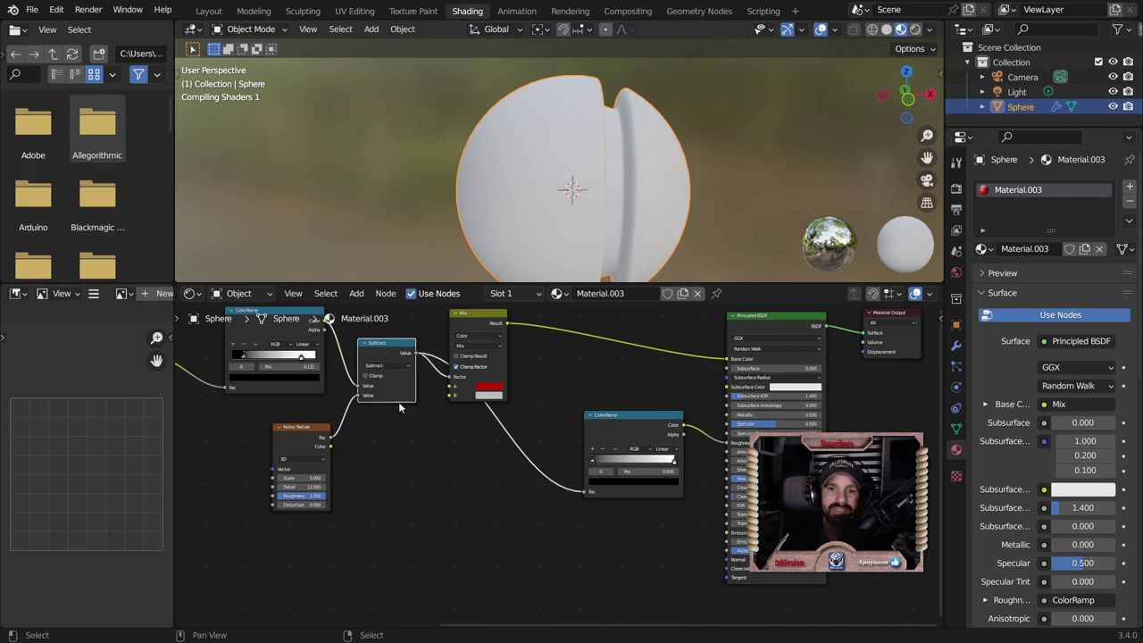
left_click_drag(397, 357, 406, 429)
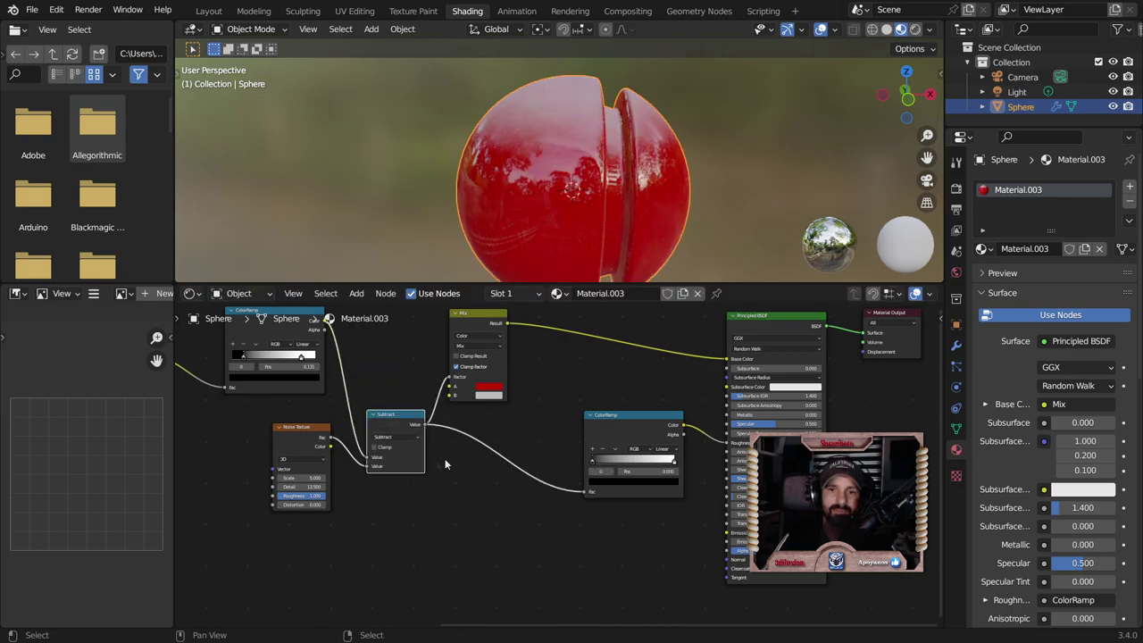
mouse_move(558, 225)
middle_mouse_down()
mouse_move(505, 269)
mouse_move(539, 218)
middle_mouse_up()
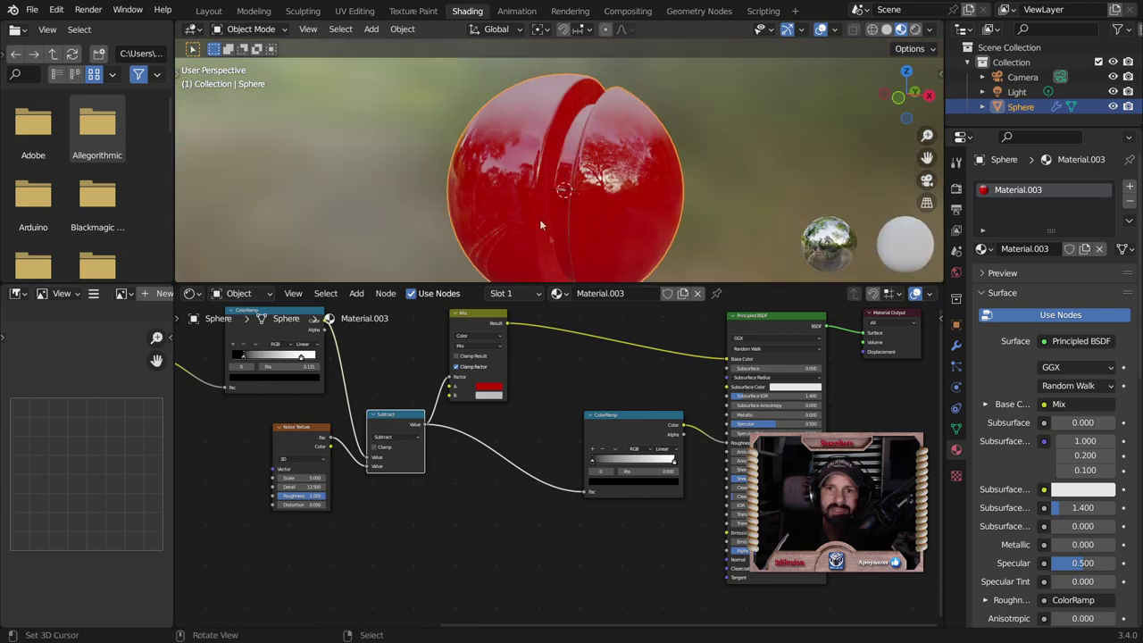
scroll(638, 378, "up", 1)
scroll(637, 384, "up", 1)
middle_click_drag(536, 470, 480, 496)
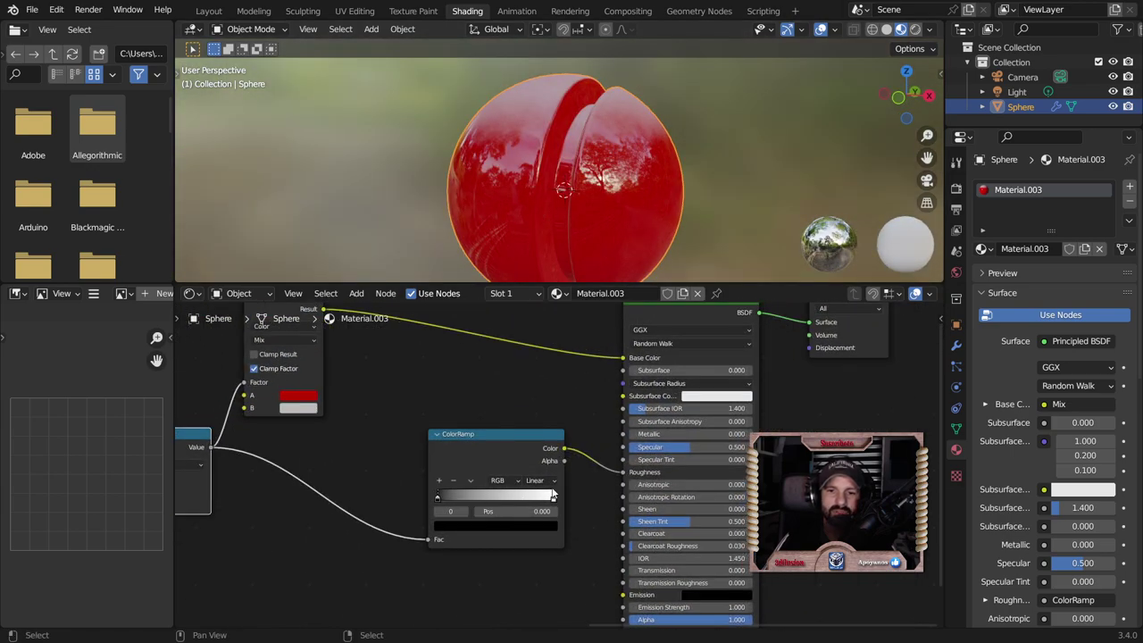
- Set the roughness ColorRamp interpolation to B-Spline
left_click(541, 484)
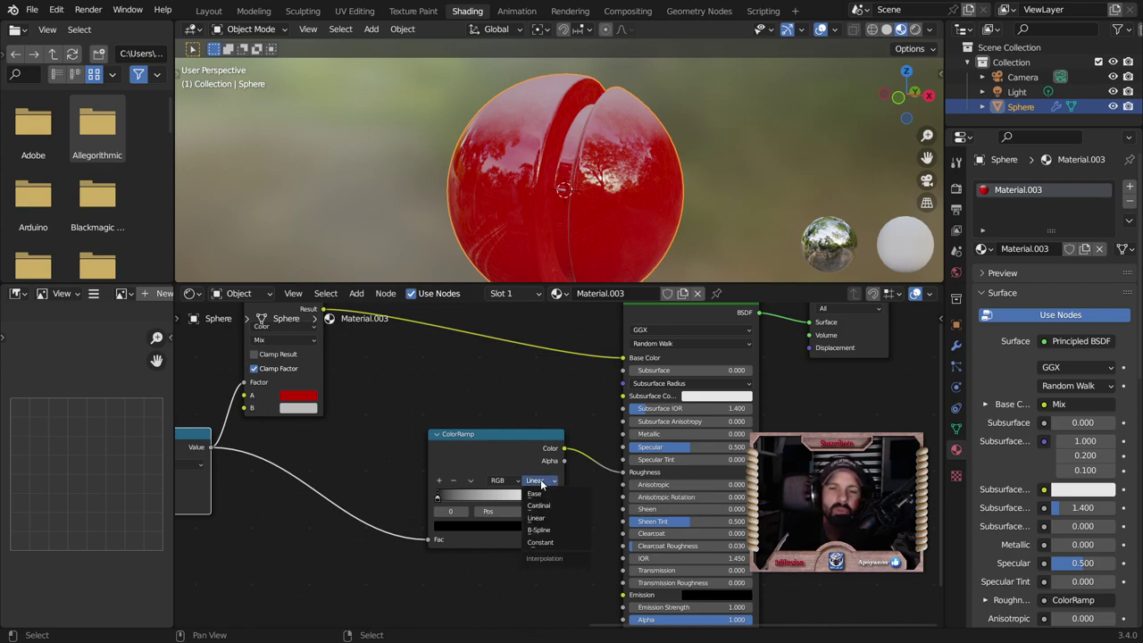
left_click(545, 527)
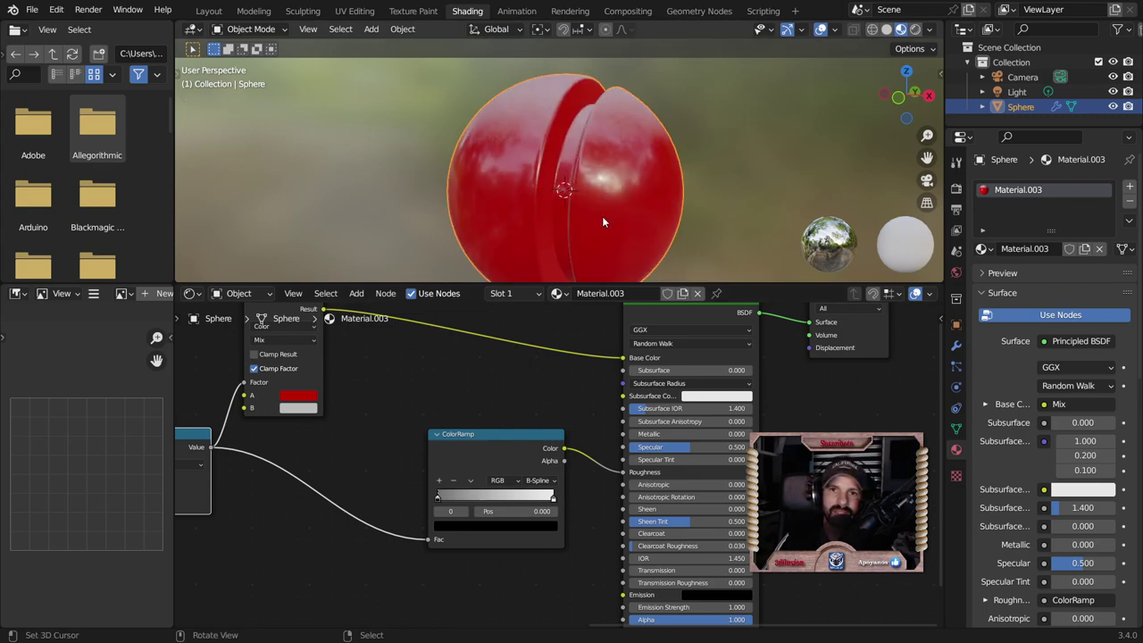
mouse_move(601, 216)
middle_mouse_down()
mouse_move(650, 266)
mouse_move(625, 279)
middle_mouse_up()
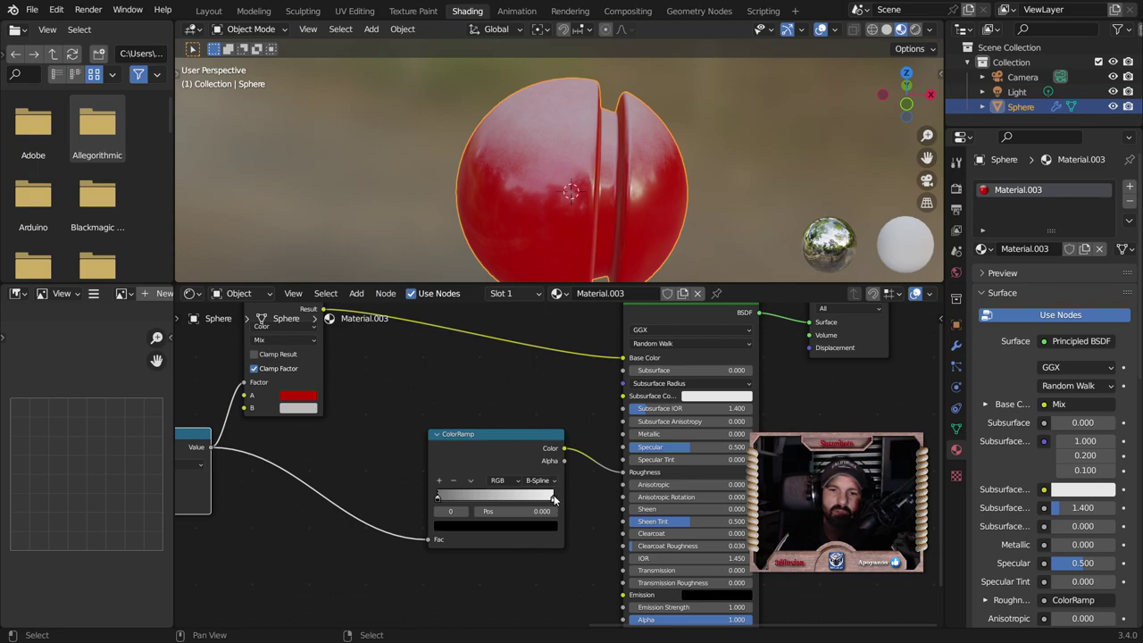
- Bunch the ramp stops near the left, black at 0.000 and white near 0.175
left_click_drag(553, 497, 425, 510)
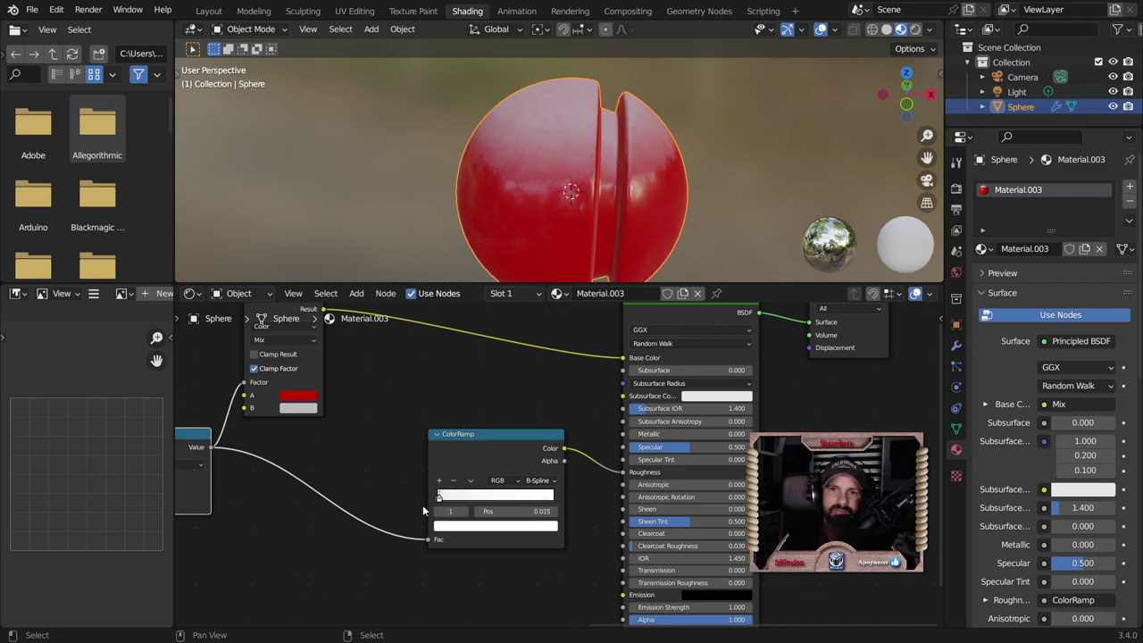
left_click_drag(425, 509, 476, 501)
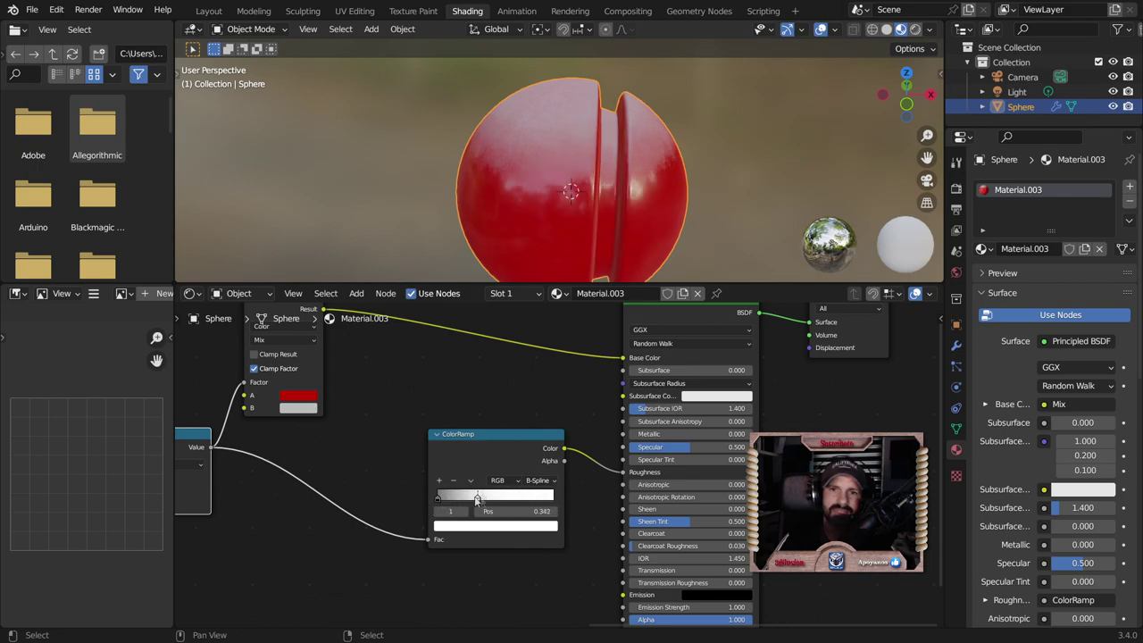
left_click_drag(476, 501, 532, 511)
mouse_move(439, 501)
left_mouse_down()
mouse_move(461, 497)
mouse_move(446, 505)
left_mouse_up()
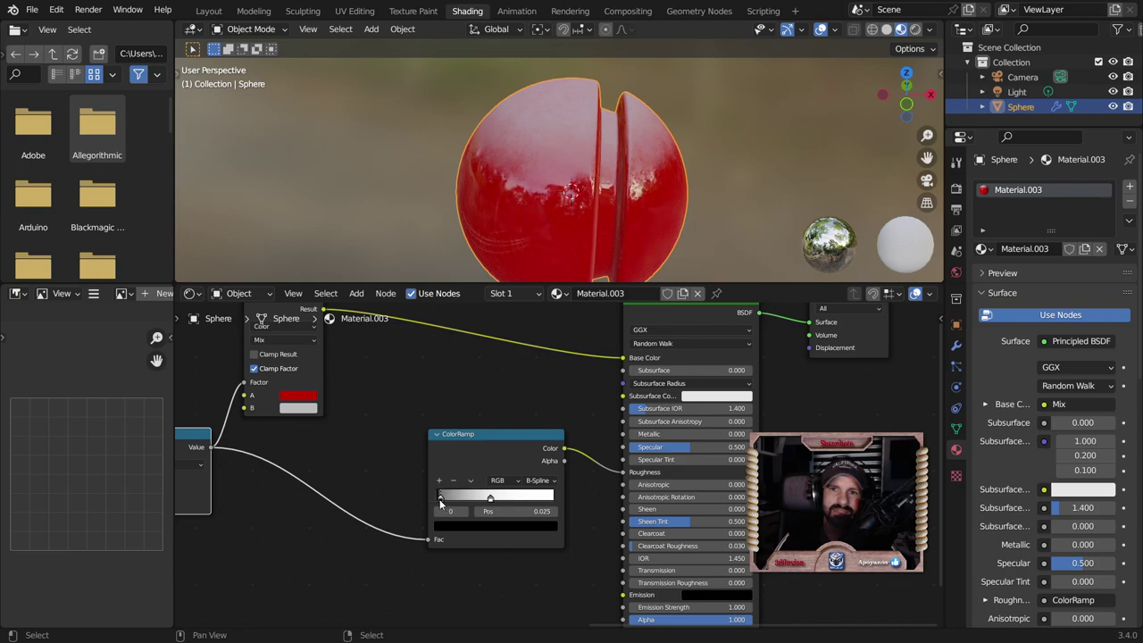
mouse_move(491, 503)
left_mouse_down()
mouse_move(442, 505)
mouse_move(554, 508)
mouse_move(472, 519)
mouse_move(438, 500)
left_mouse_up()
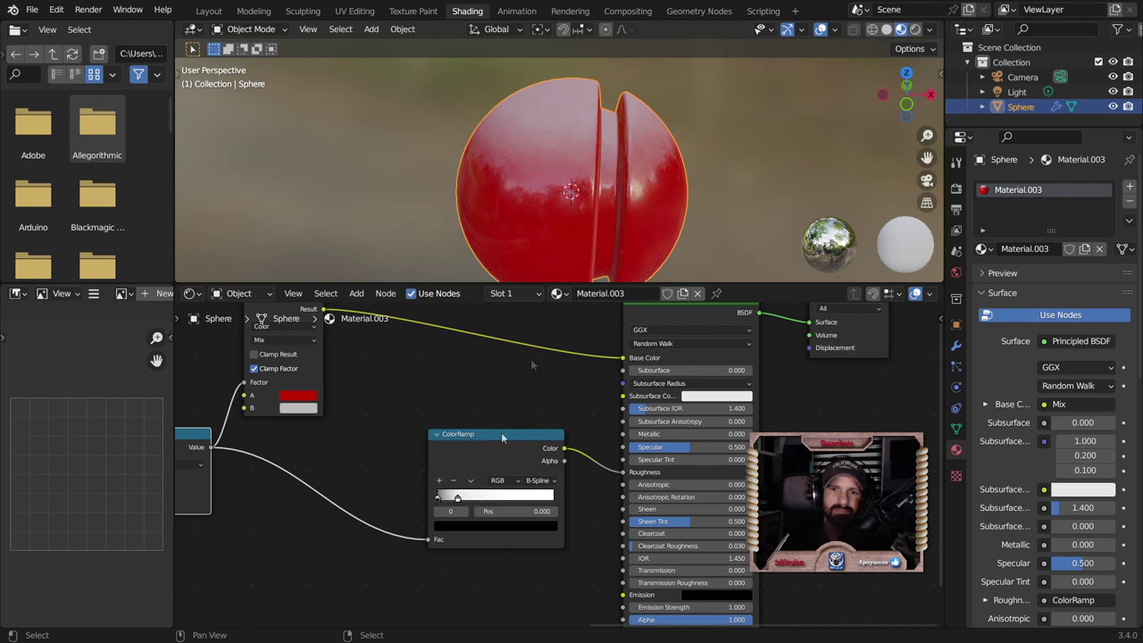
mouse_move(665, 200)
middle_mouse_down()
mouse_move(565, 132)
mouse_move(681, 193)
mouse_move(747, 209)
mouse_move(753, 239)
mouse_move(651, 261)
mouse_move(583, 216)
mouse_move(586, 140)
middle_mouse_up()
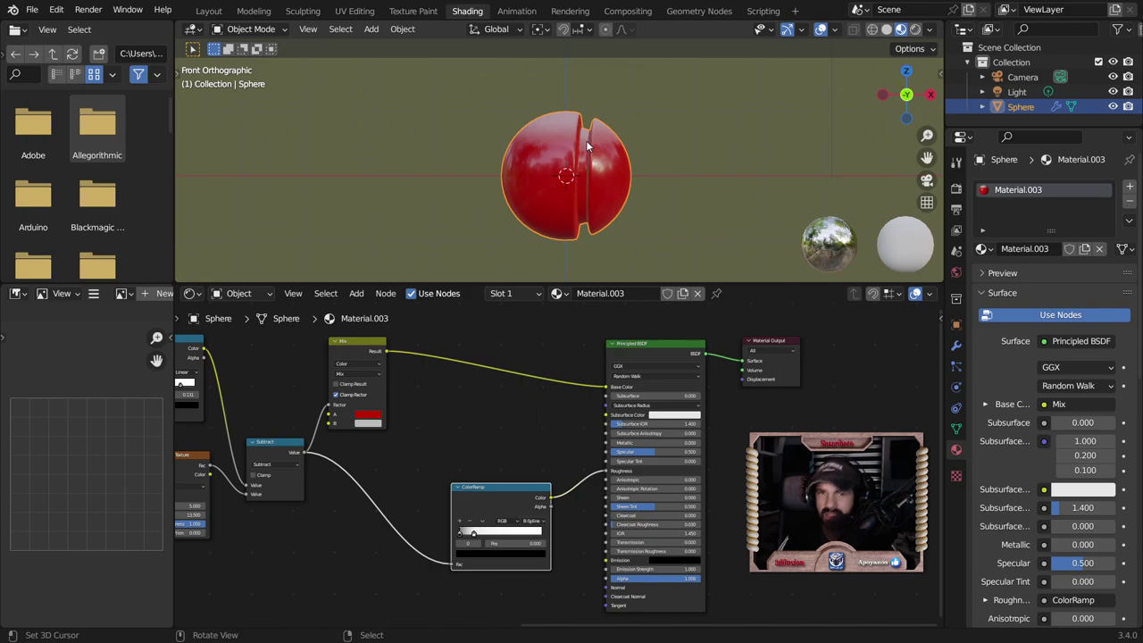
- Rotate the sphere 90° with r90 and apply All Transforms
type("r90")
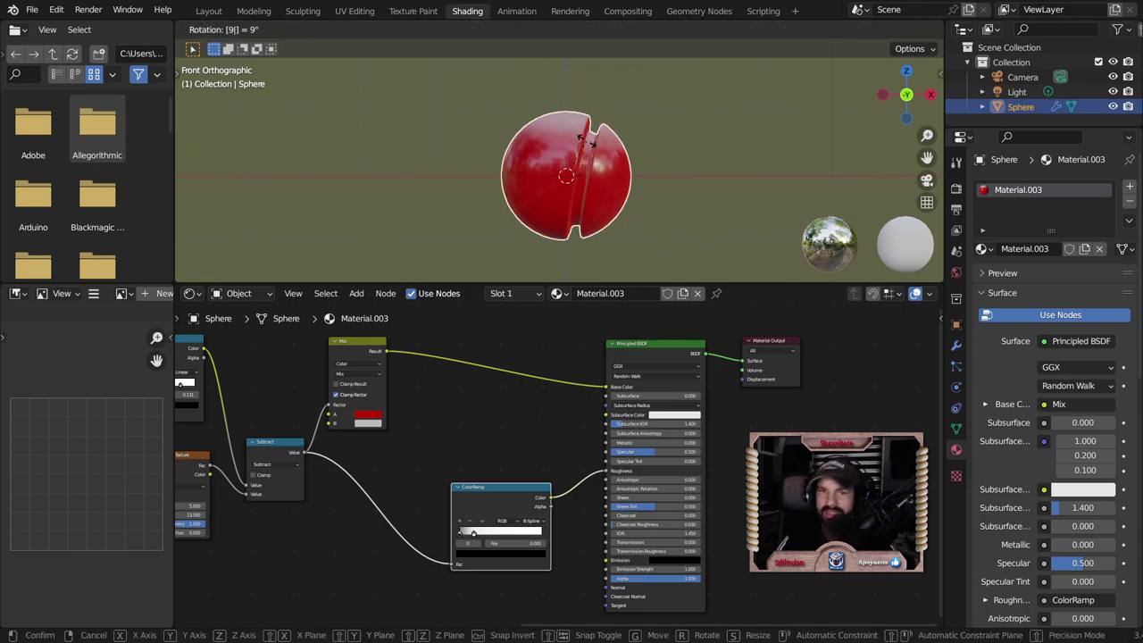
key("Return")
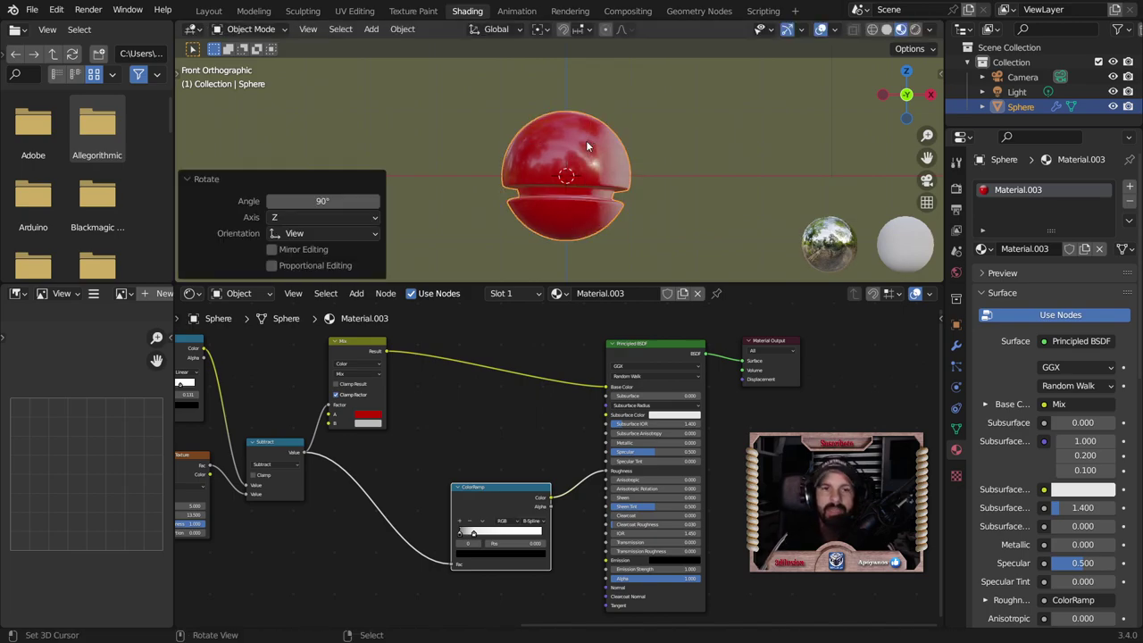
left_click(194, 180)
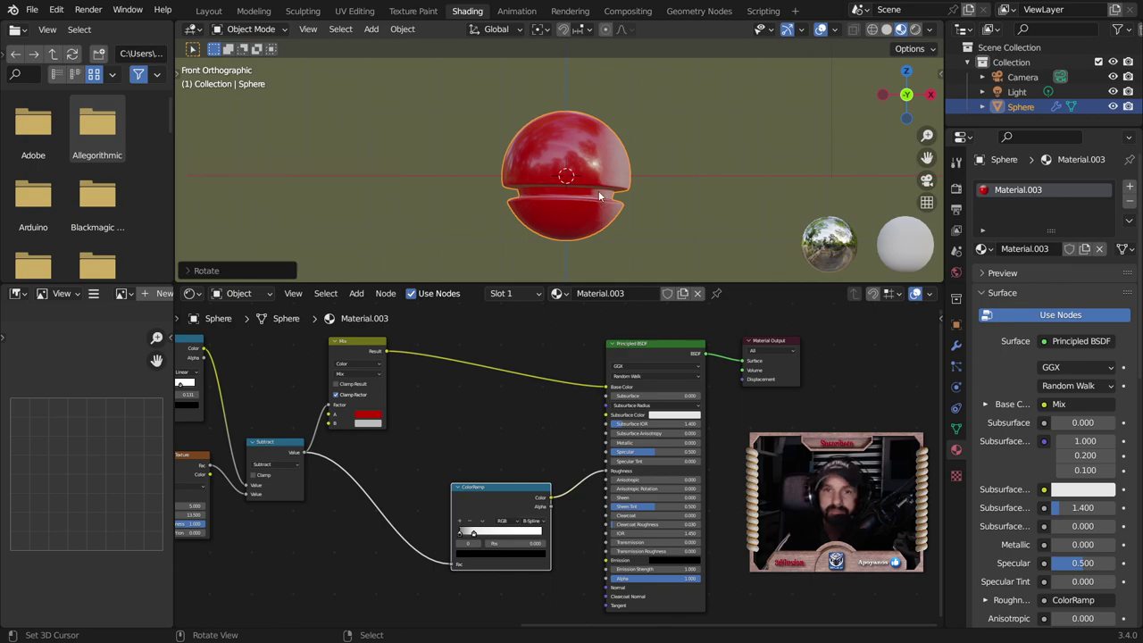
key("ctrl+a")
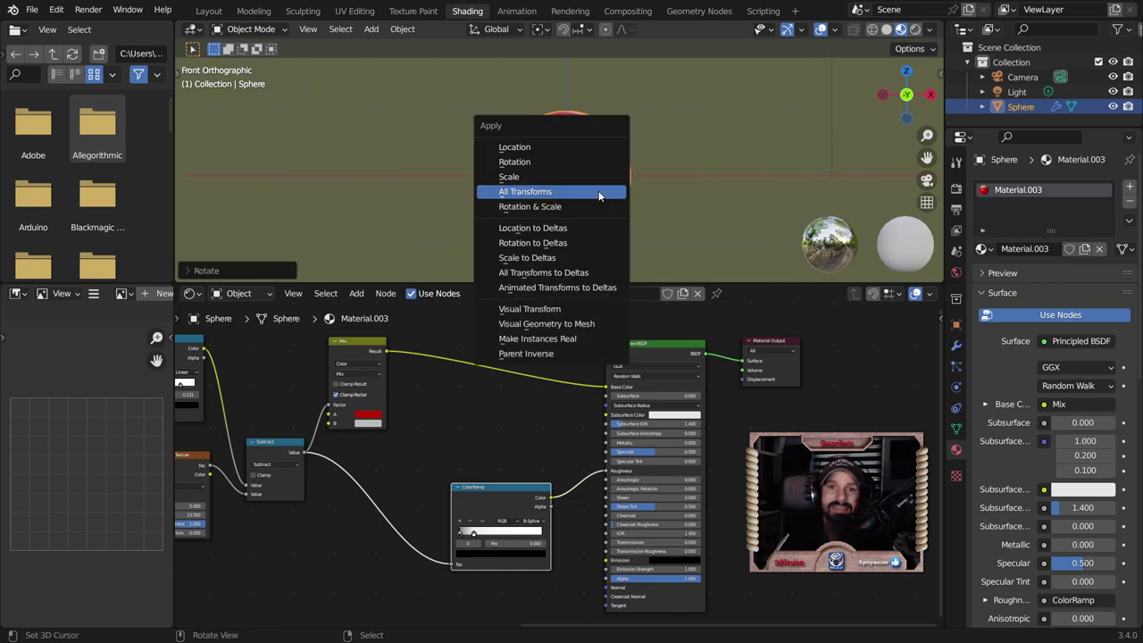
left_click(514, 191)
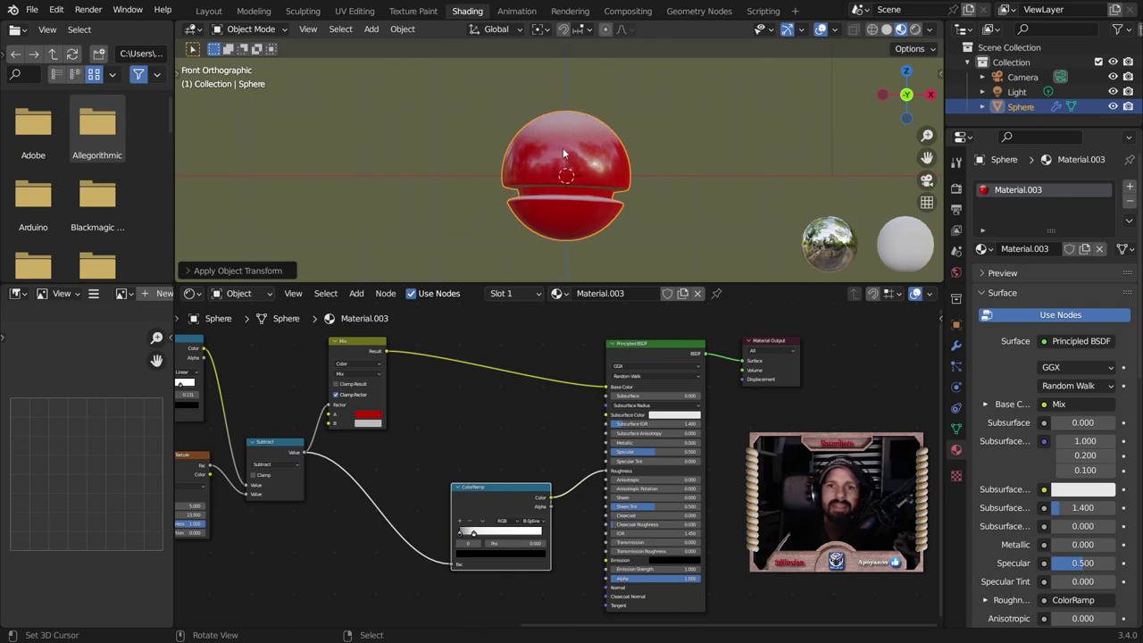
mouse_move(702, 193)
middle_mouse_down()
mouse_move(710, 182)
mouse_move(576, 201)
mouse_move(439, 200)
mouse_move(267, 182)
mouse_move(591, 224)
mouse_move(454, 174)
mouse_move(715, 201)
mouse_move(603, 97)
middle_mouse_up()
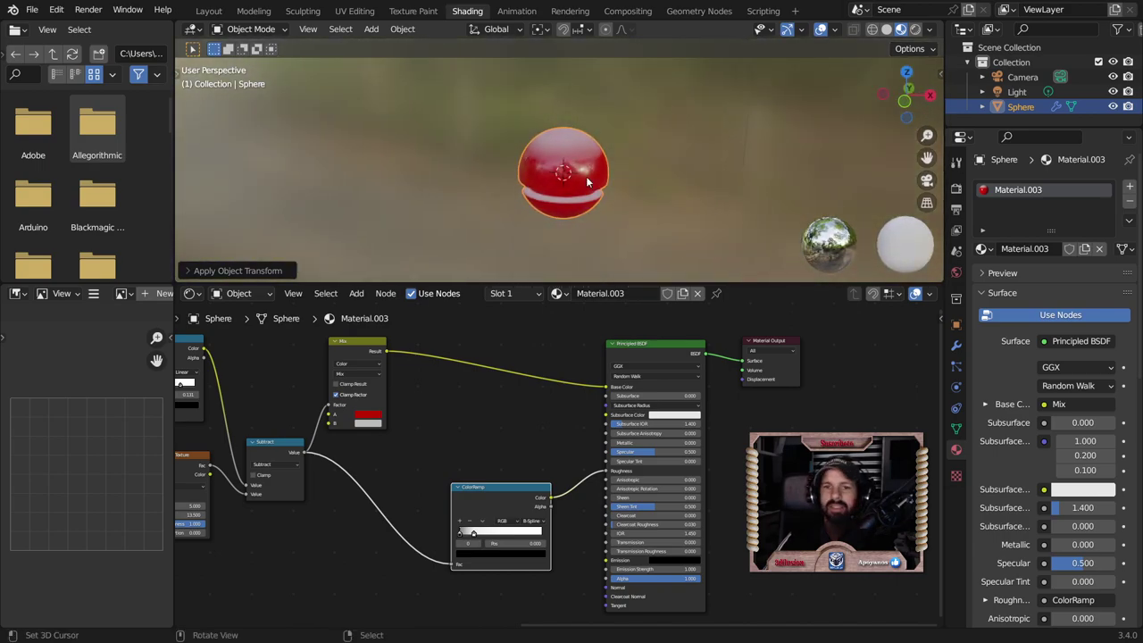
scroll(613, 183, "down", 1)
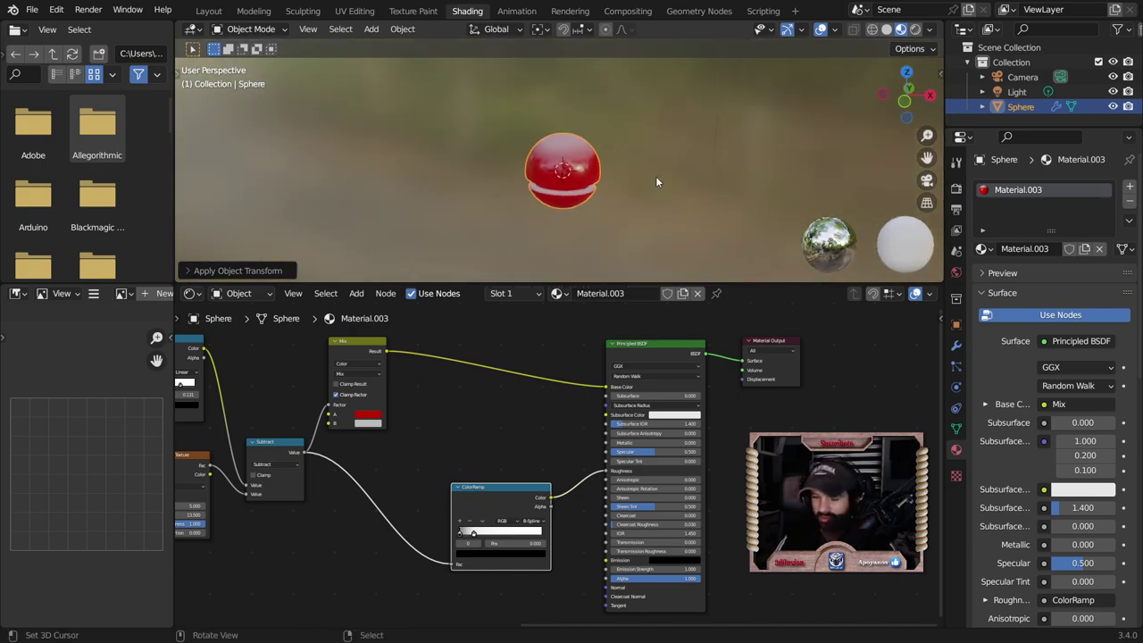
- From front view, tilt the sphere further and apply All Transforms again
key("KP_1")
key("r")
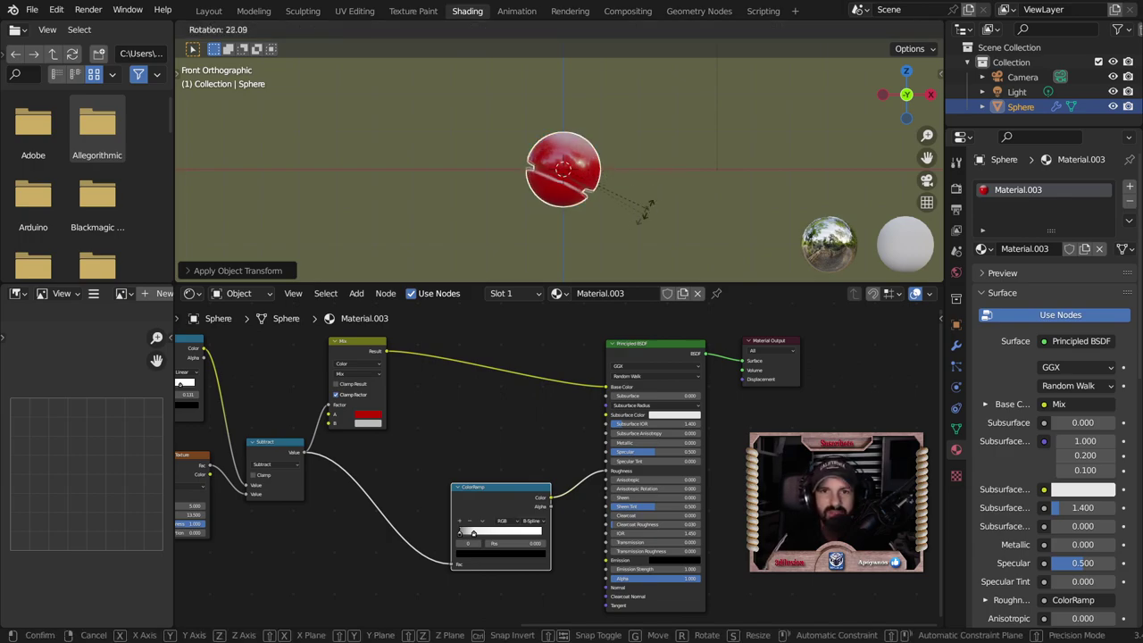
left_click(618, 223)
key("ctrl+a")
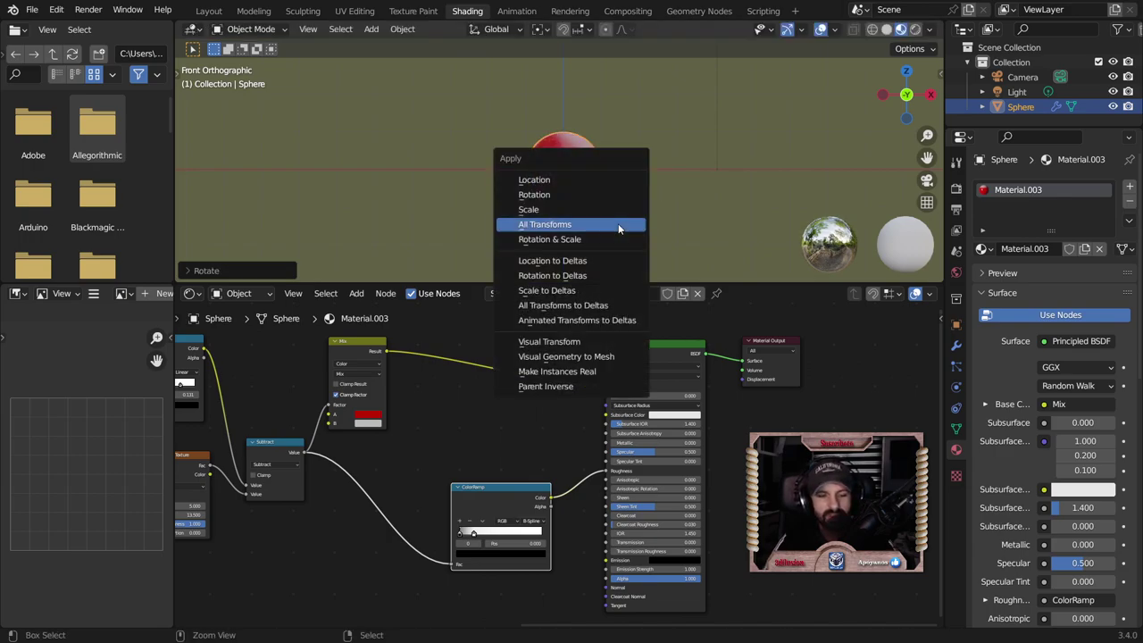
left_click(618, 223)
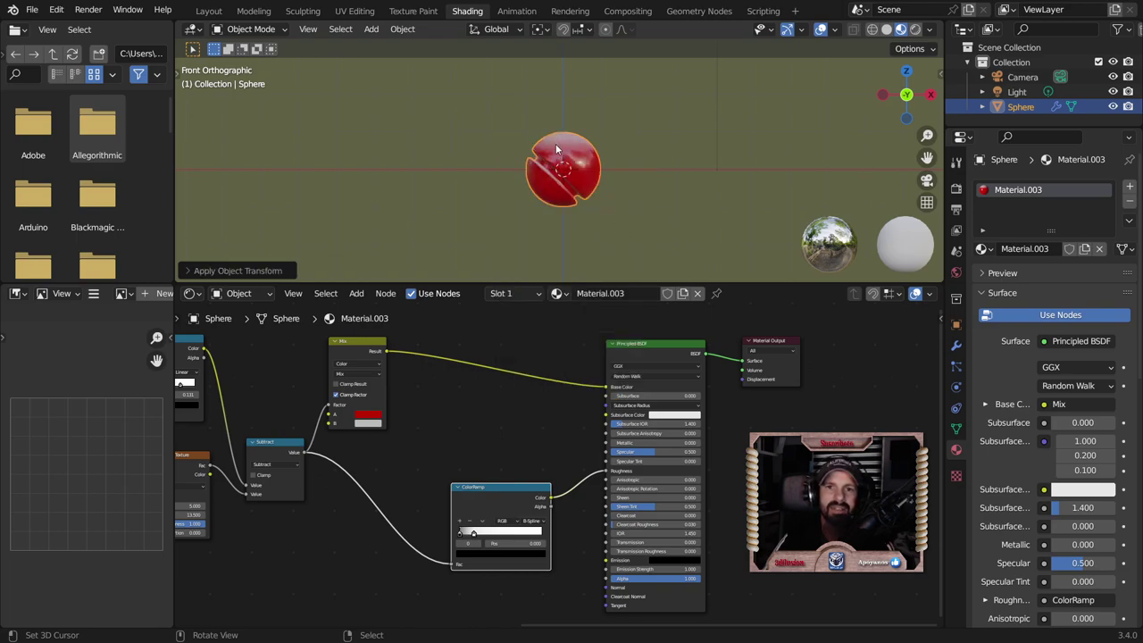
middle_click_drag(630, 164, 236, 173)
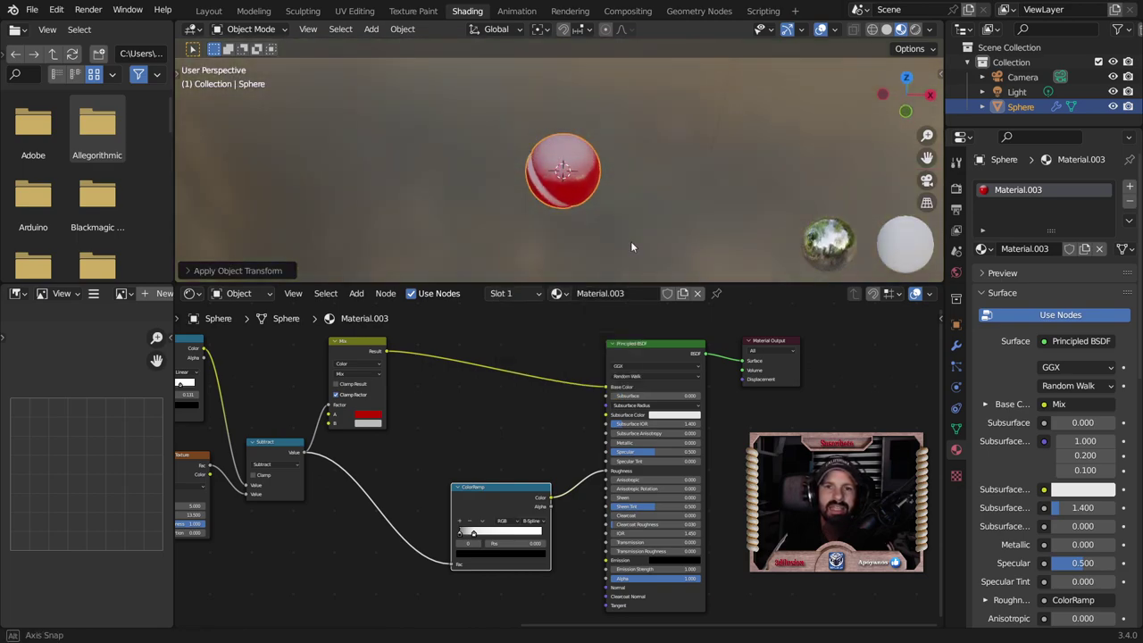
mouse_move(235, 168)
middle_mouse_down()
mouse_move(702, 172)
mouse_move(563, 221)
mouse_move(730, 228)
mouse_move(654, 222)
mouse_move(682, 178)
middle_mouse_up()
scroll(618, 218, "up", 5)
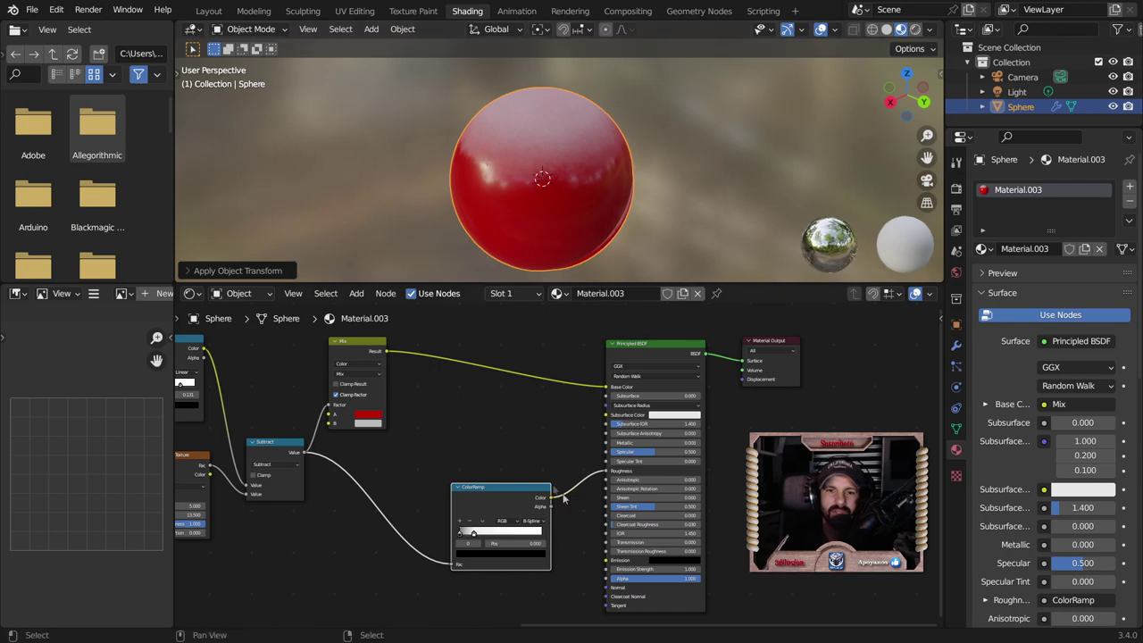
scroll(384, 411, "down", 2)
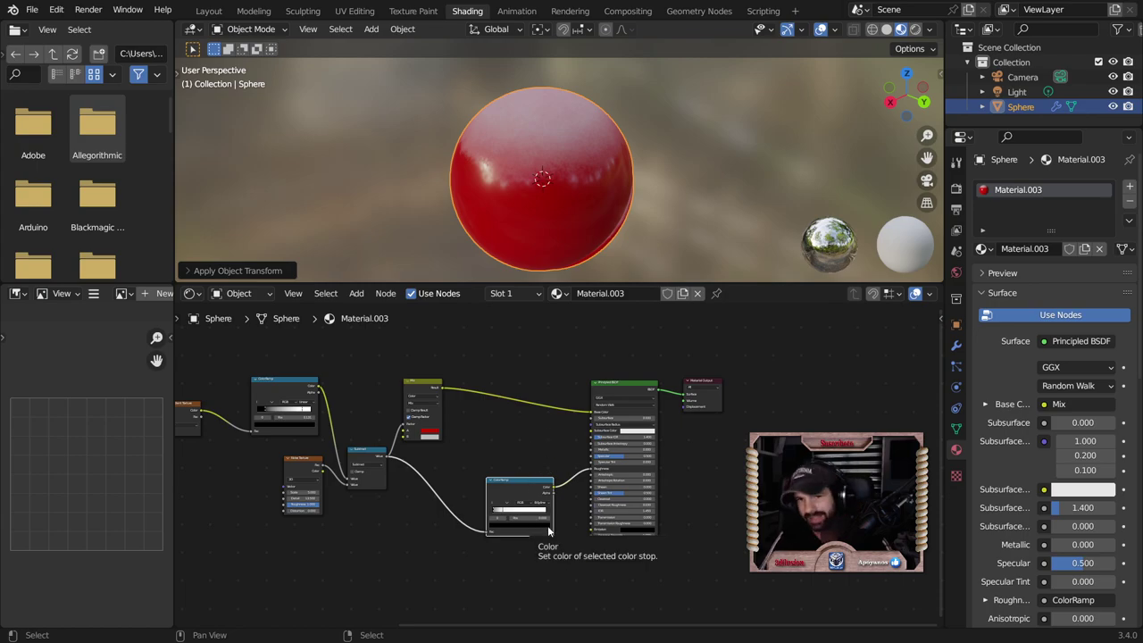
scroll(547, 525, "up", 1)
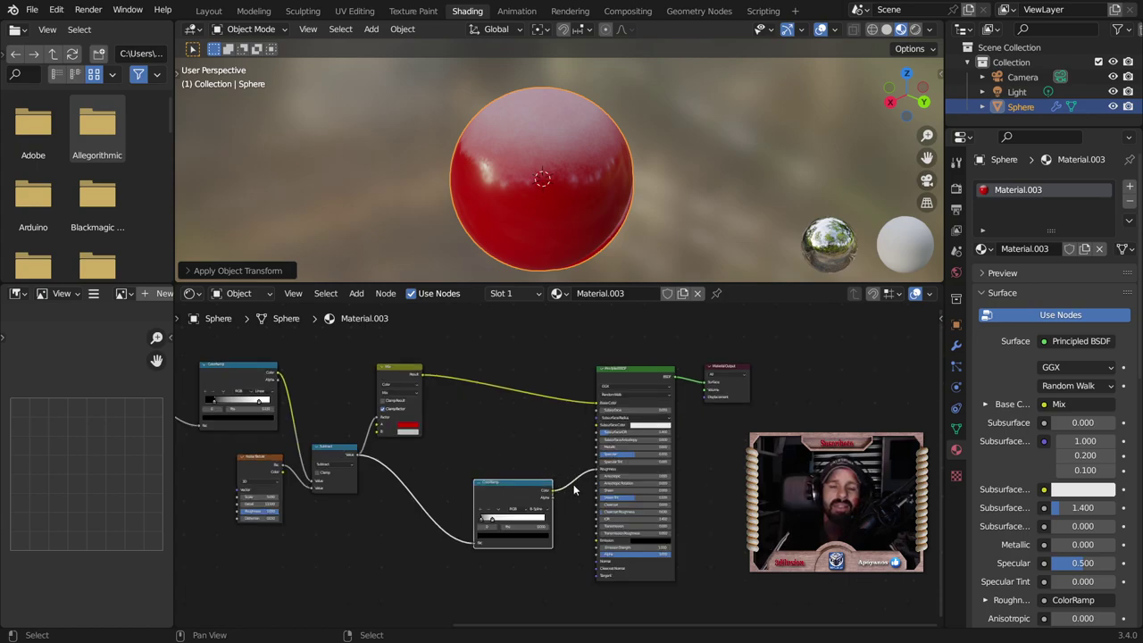
left_click(261, 468)
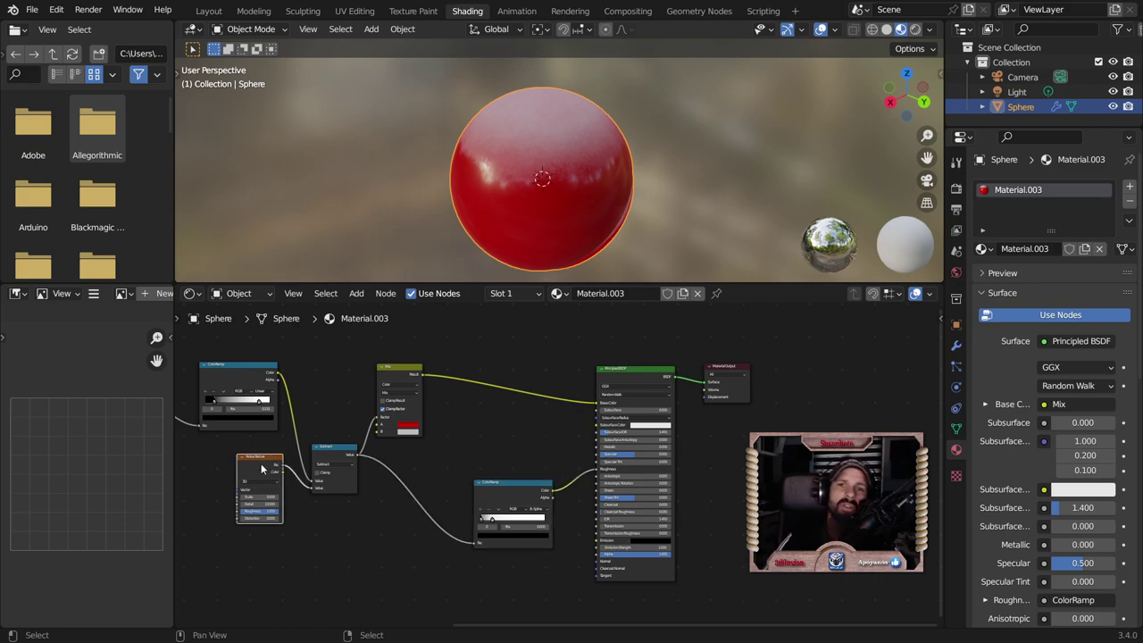